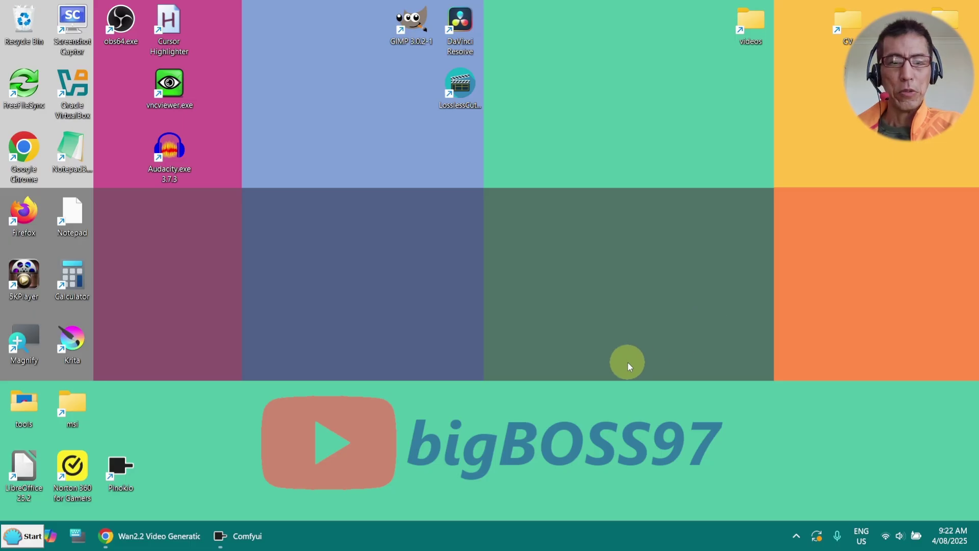
Scroll the Wan2.2 docs to the model folder tree, then switch to the Wan2.2 GGUFs collection.
click(173, 537)
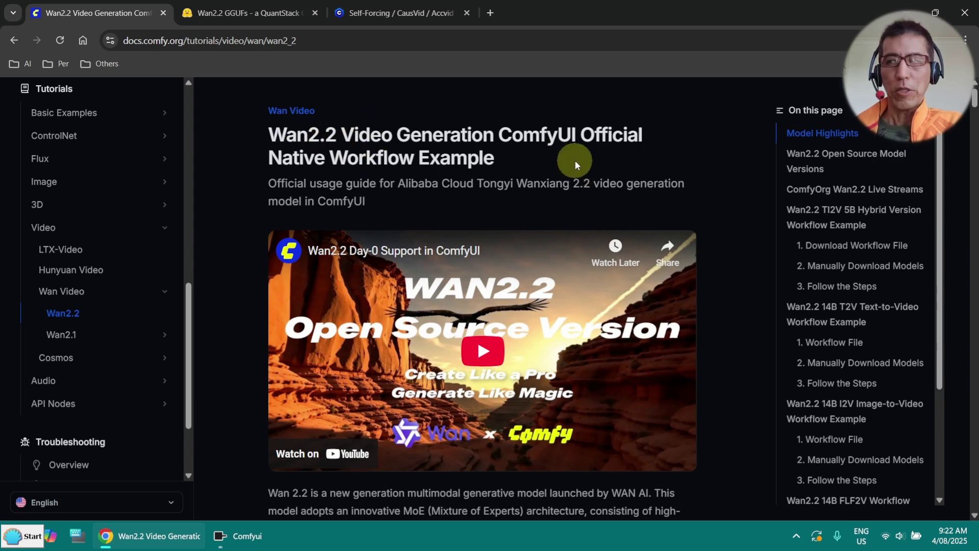
scroll(574, 162, down, 15)
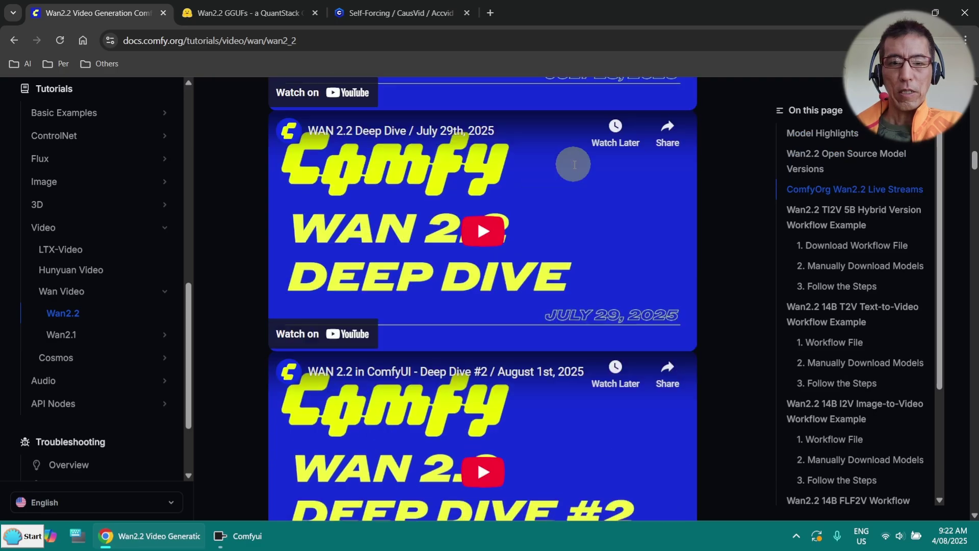
scroll(574, 164, down, 20)
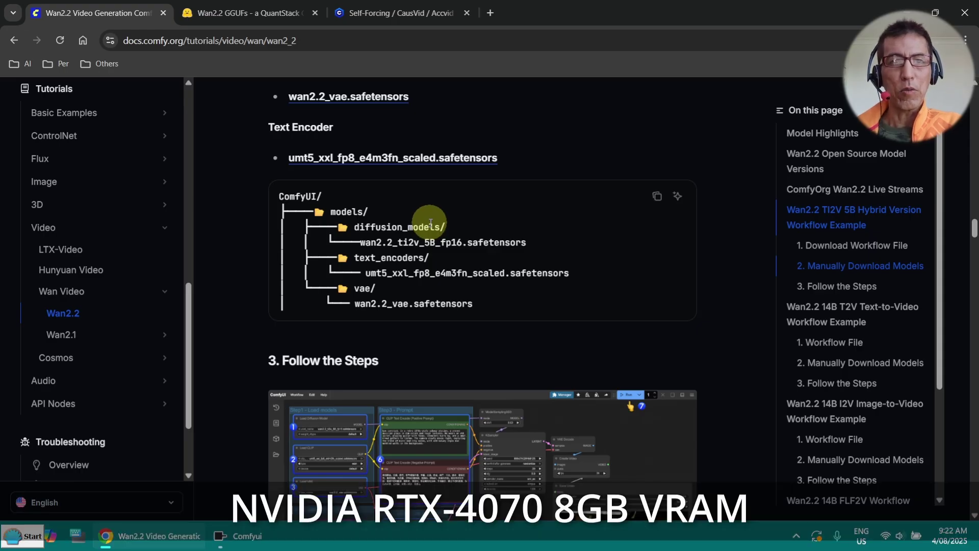
click(252, 12)
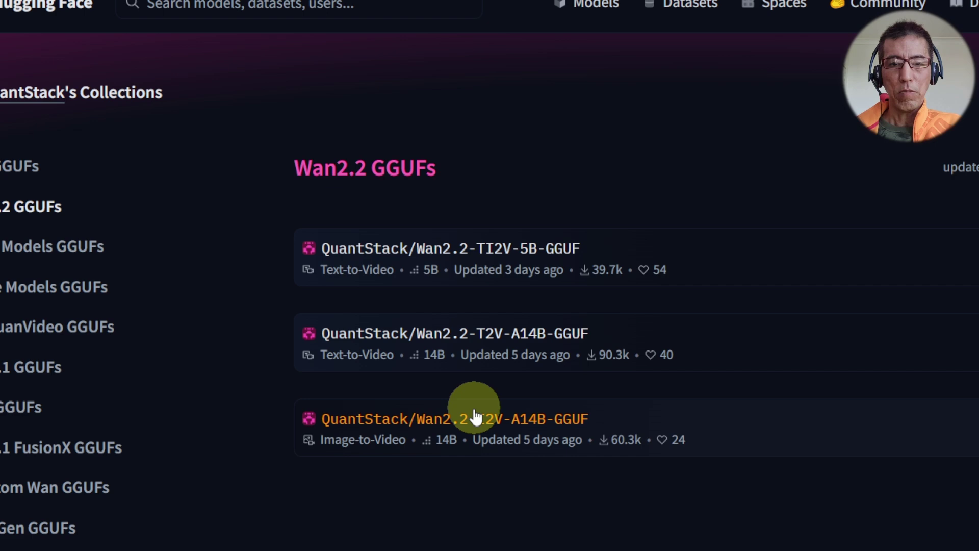
Open Wan2.2-I2V-A14B-GGUF's files and browse the HighNoise quantized models.
click(531, 427)
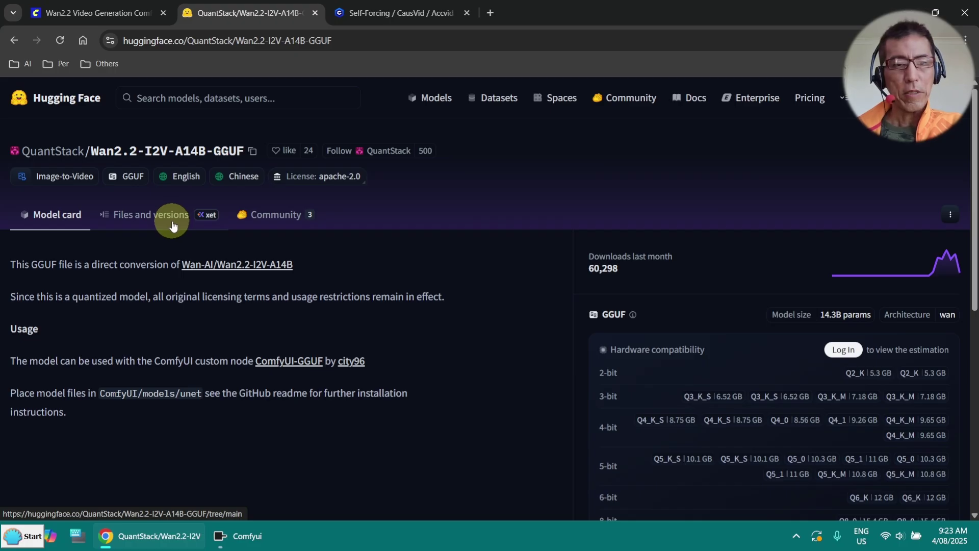
click(173, 221)
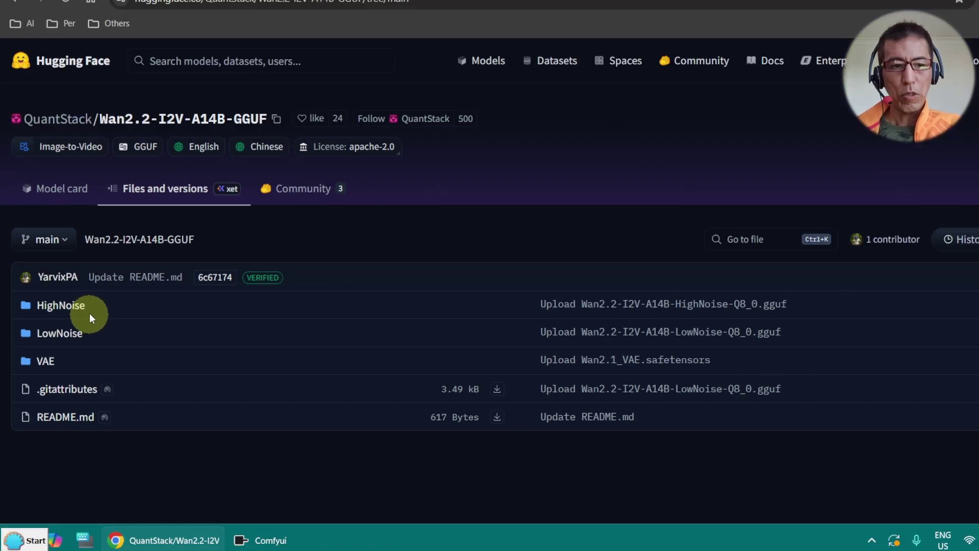
click(116, 239)
scroll(127, 326, down, 2)
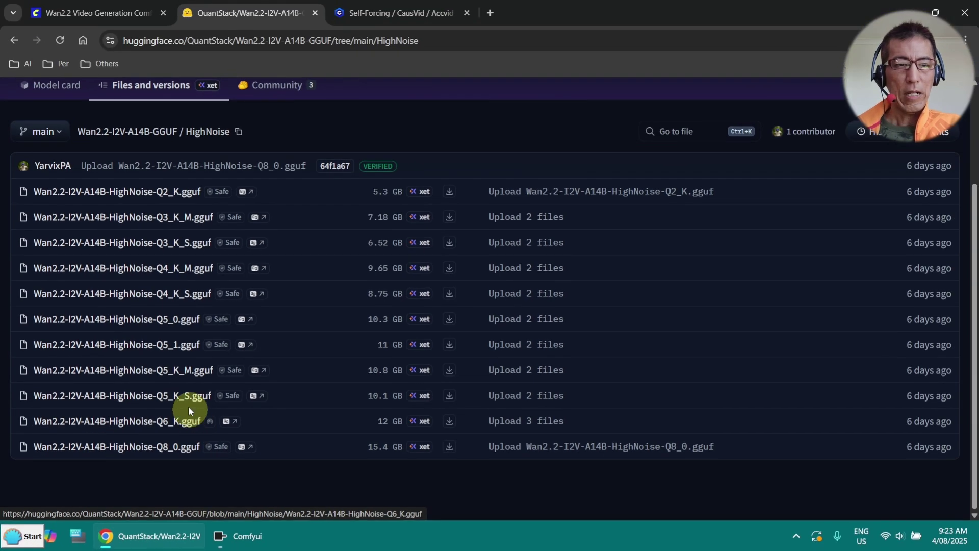
scroll(74, 149, up, 2)
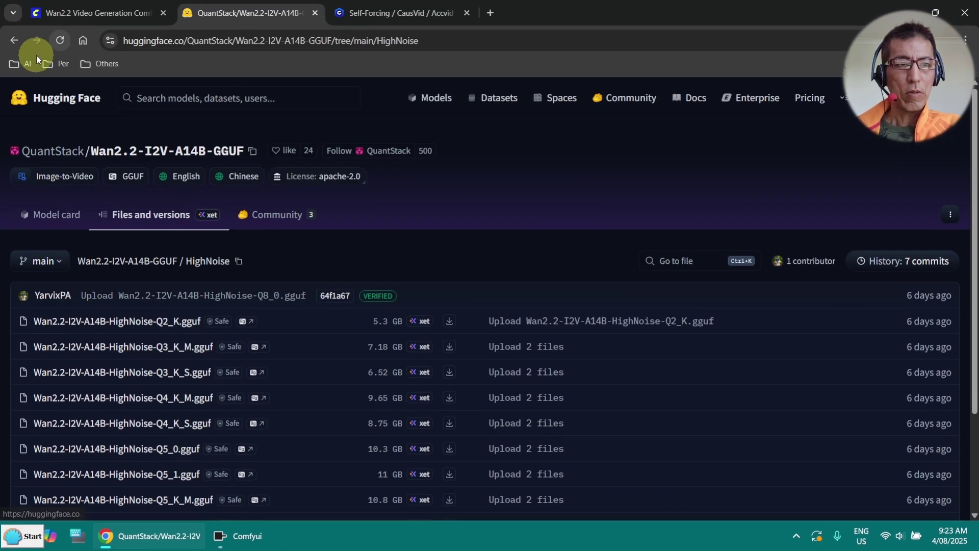
click(16, 42)
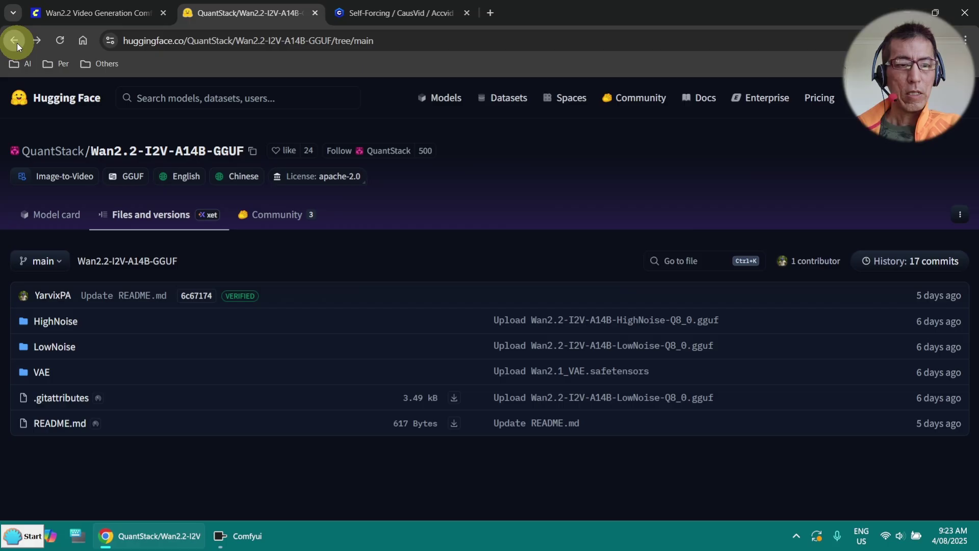
Browse the LowNoise quantized files, then return to the repository root list.
click(56, 349)
scroll(146, 359, down, 4)
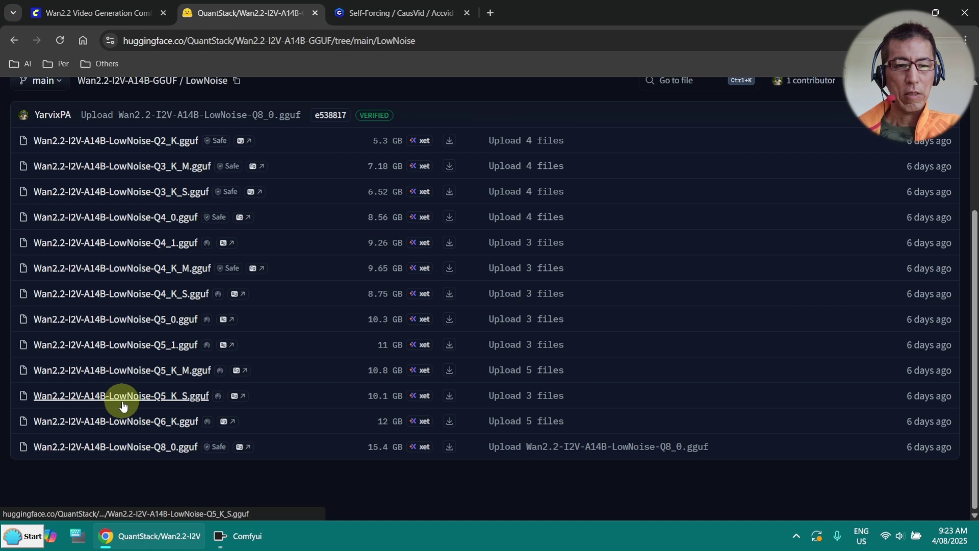
scroll(125, 404, up, 4)
key(alt+Left)
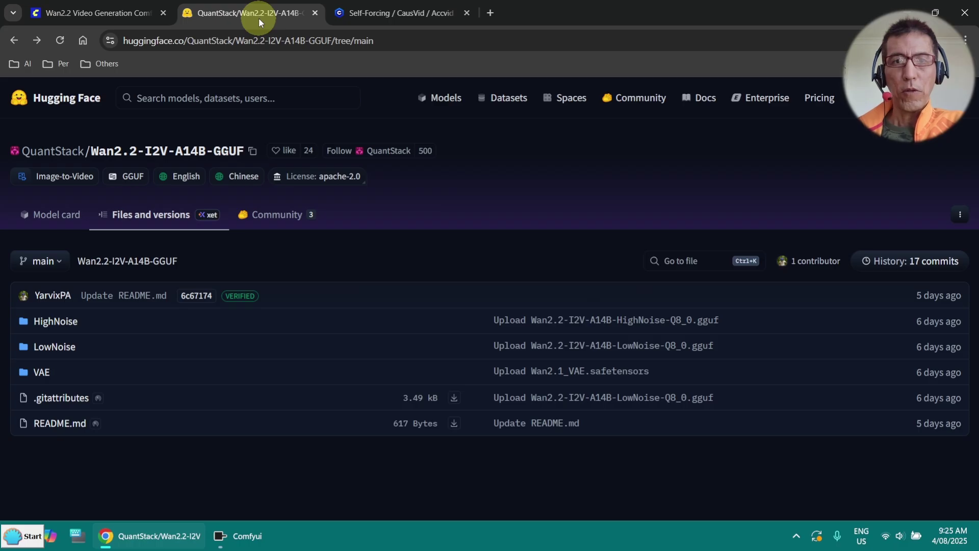
Switch to the Civitai Self-Forcing / CausVid / Accvid LoRA page.
click(401, 14)
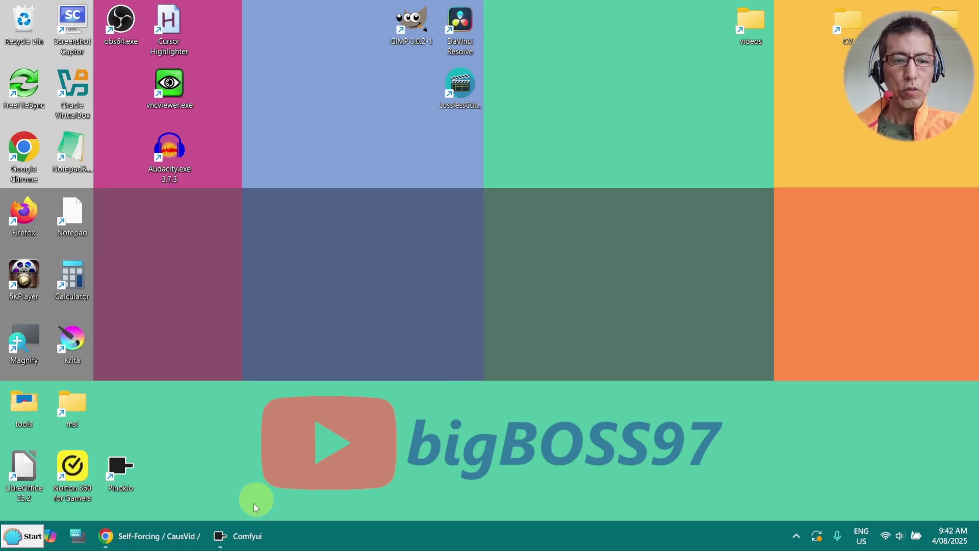
Load the Video template 'Wan 2.2 14B Image to Video', dismiss Missing Models, and briefly check Manager.
click(224, 538)
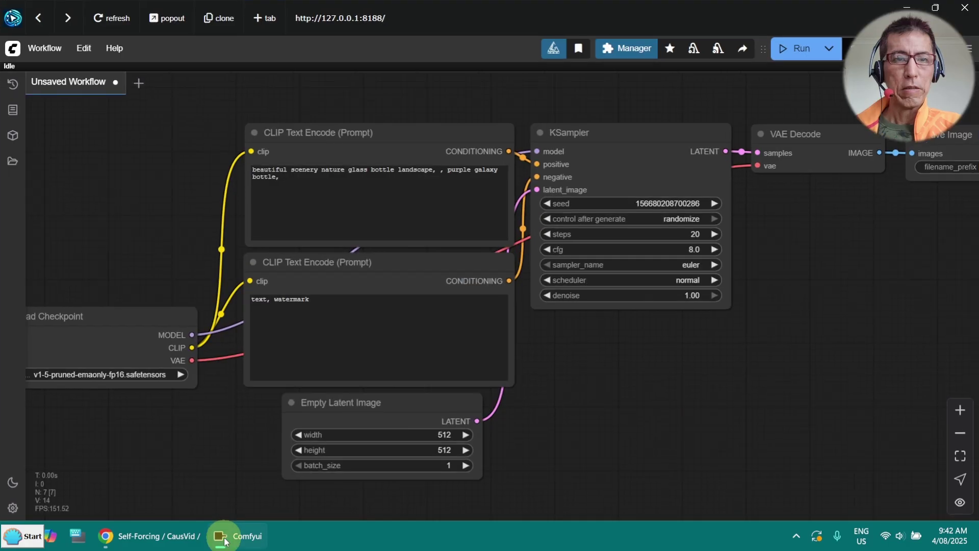
click(45, 48)
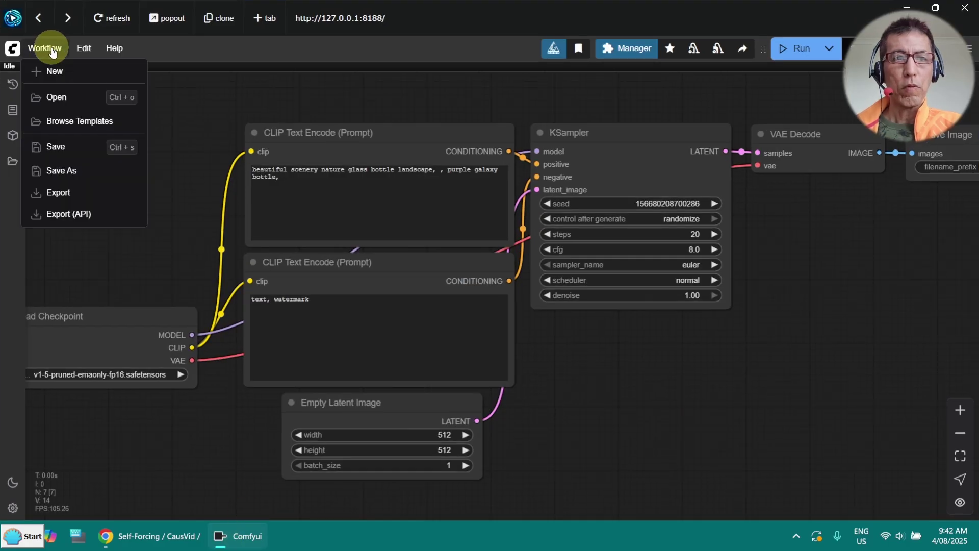
click(77, 121)
click(96, 288)
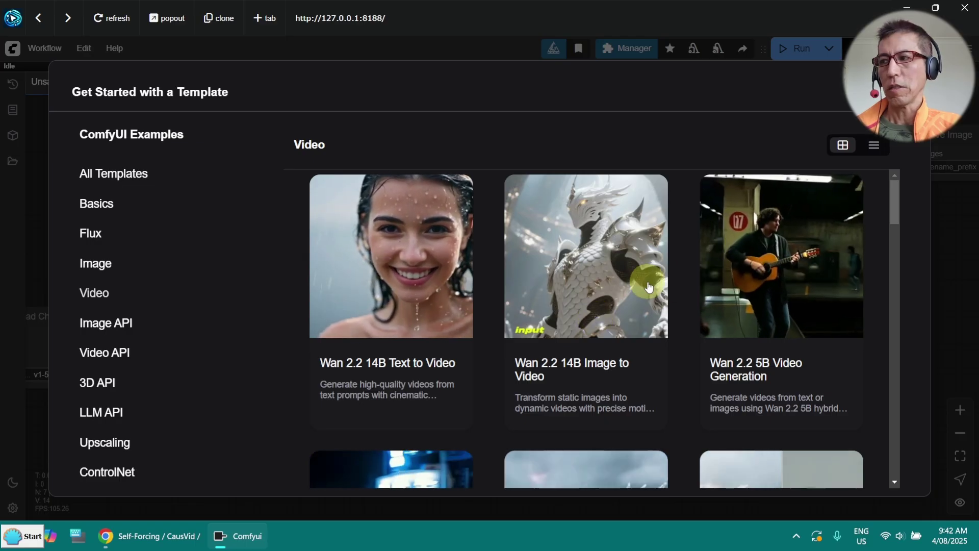
click(597, 322)
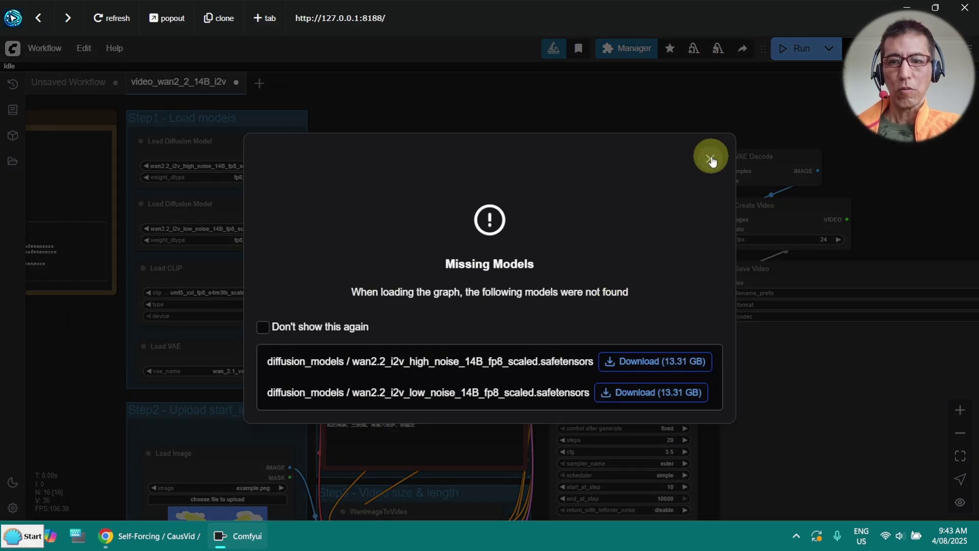
click(711, 159)
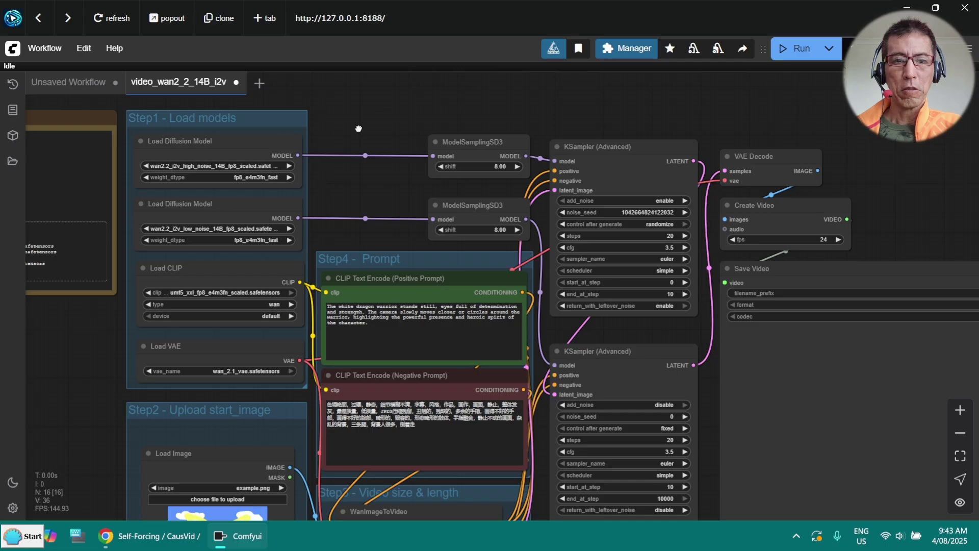
drag(358, 129, 468, 167)
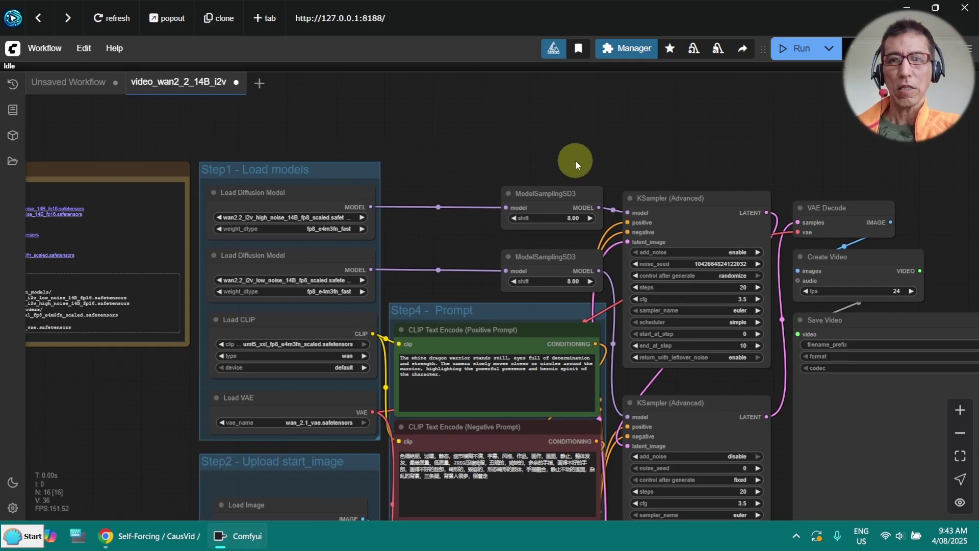
click(633, 53)
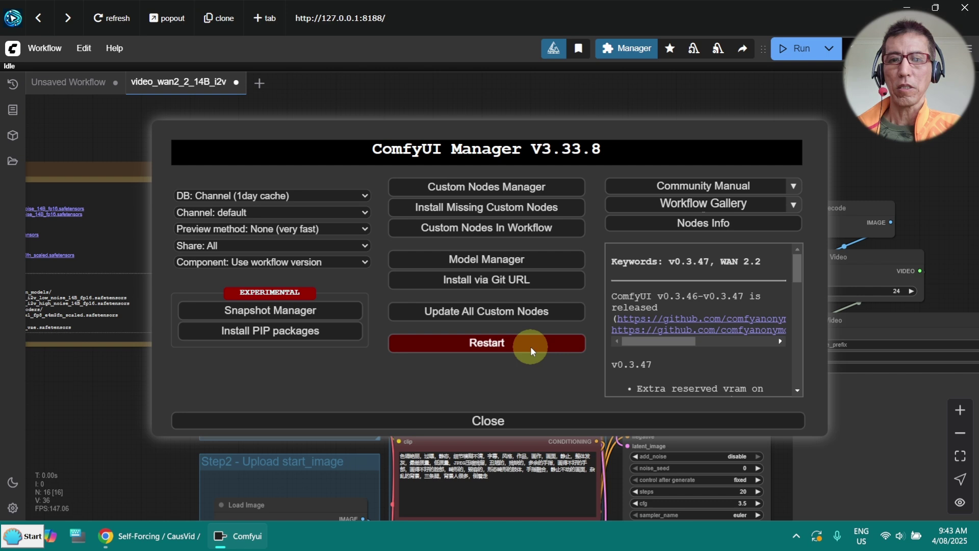
click(485, 421)
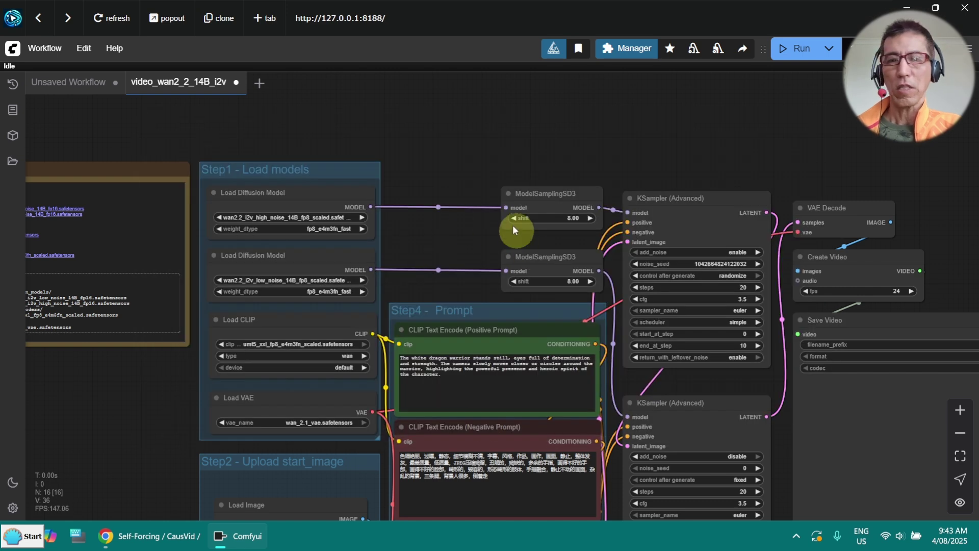
Add a GGUF Loader node above the workflow and duplicate it.
drag(500, 153, 583, 159)
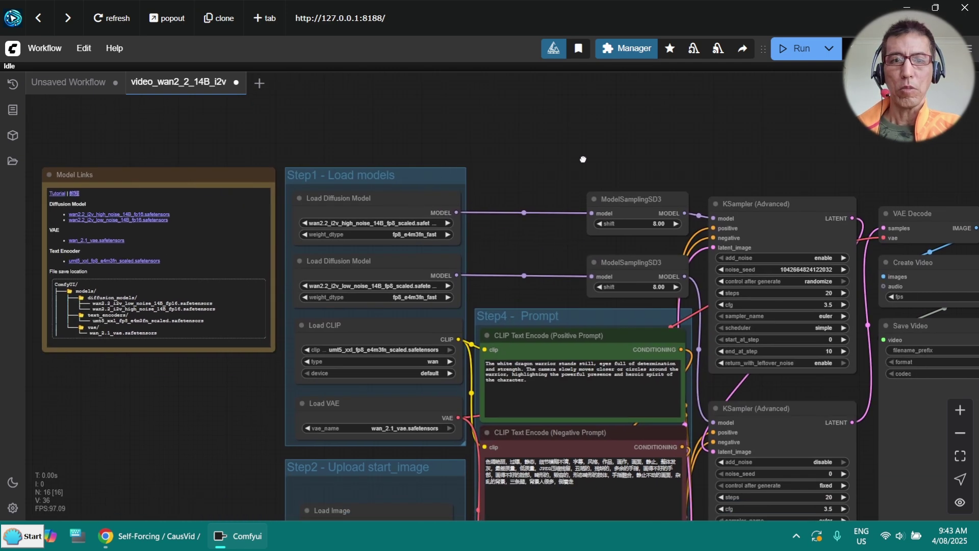
scroll(552, 158, up, 5)
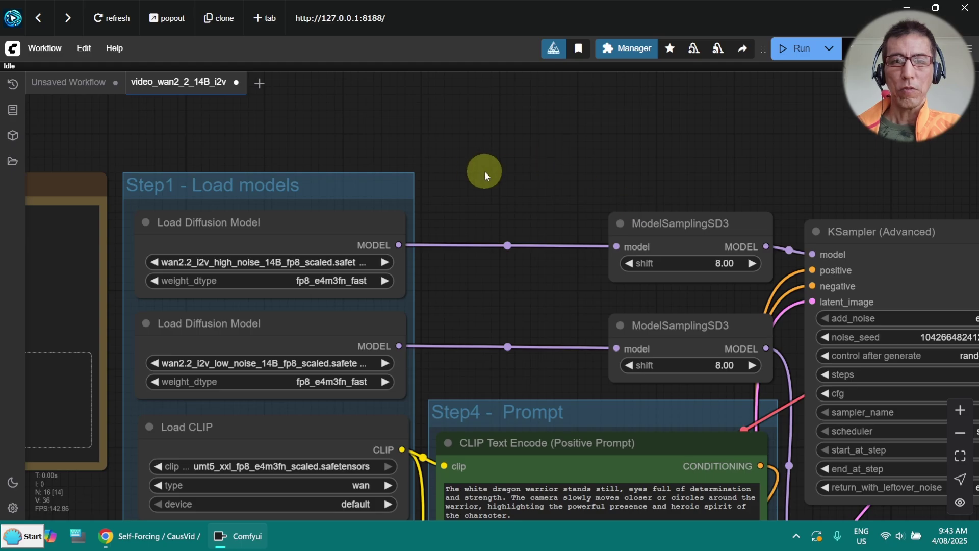
drag(488, 173, 527, 216)
double_click(439, 148)
text(gguf)
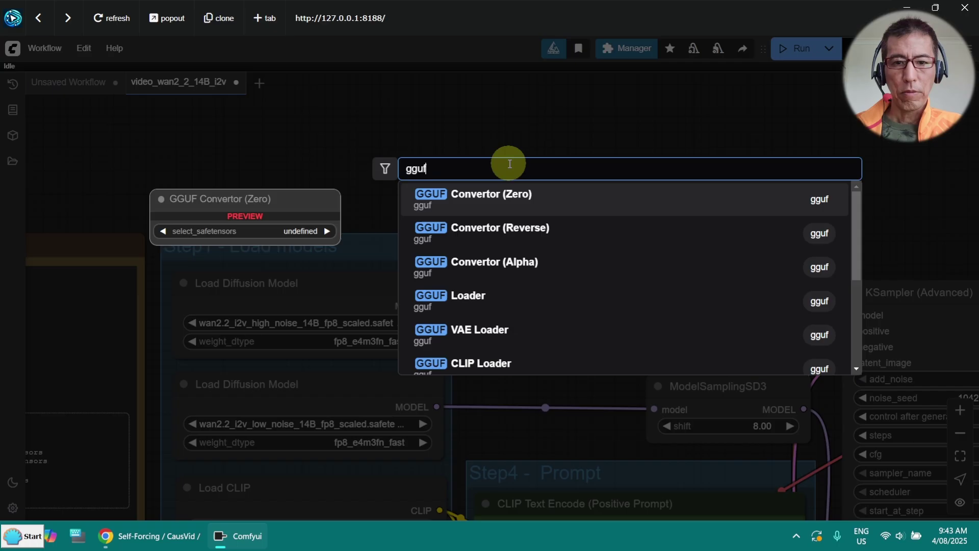
click(522, 292)
click(562, 135)
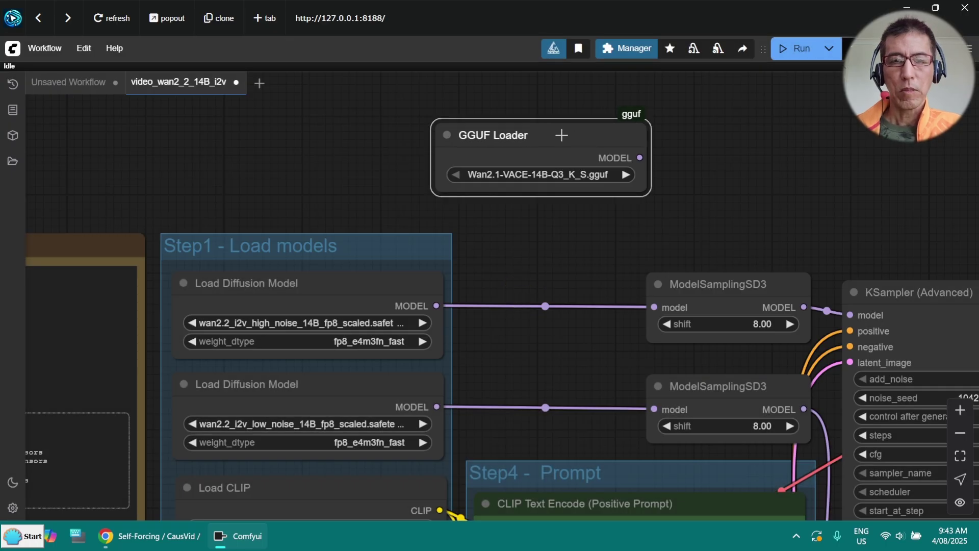
drag(562, 136, 379, 115)
drag(472, 171, 626, 377)
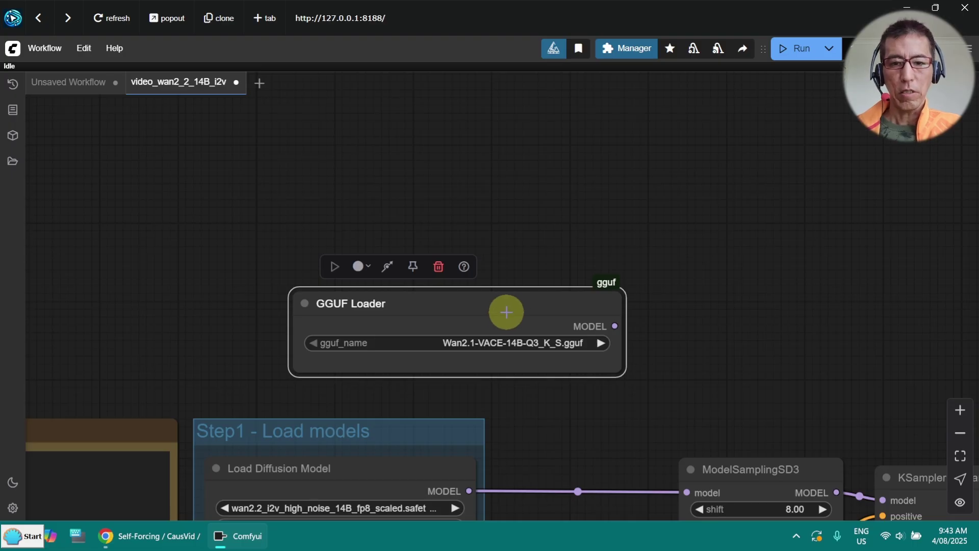
alt+drag(507, 308, 518, 169)
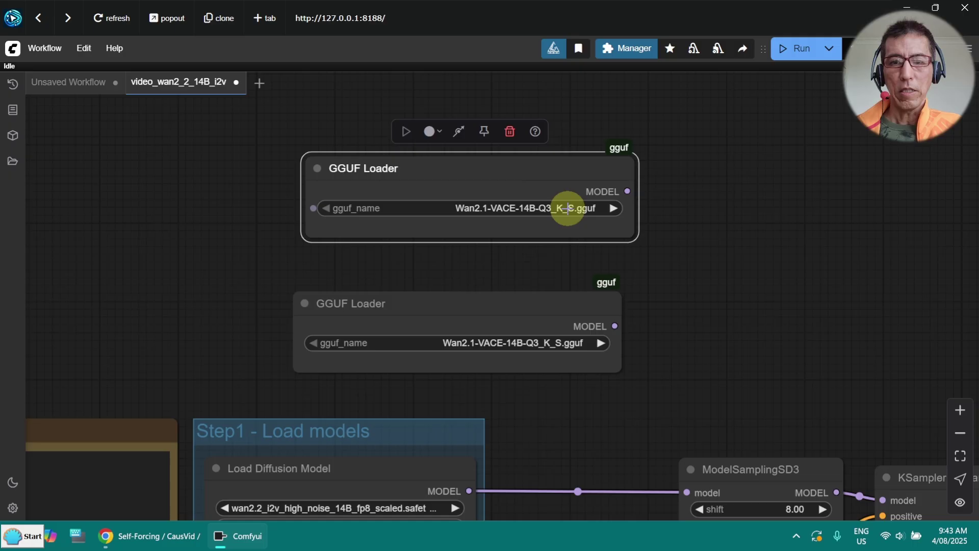
Set the loaders to Wan2.2-I2V-A14B-HighNoise-Q6_K and LowNoise-Q6_K.
click(530, 205)
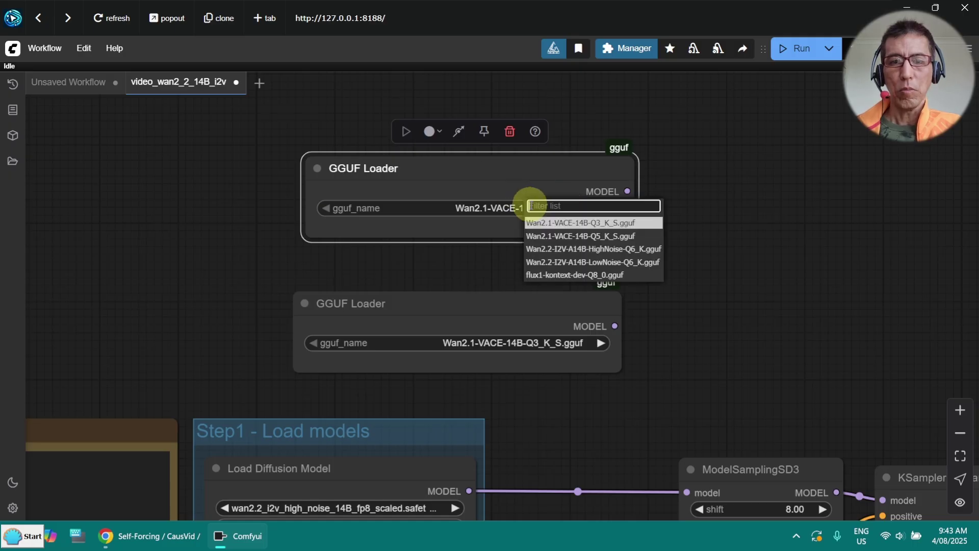
click(656, 255)
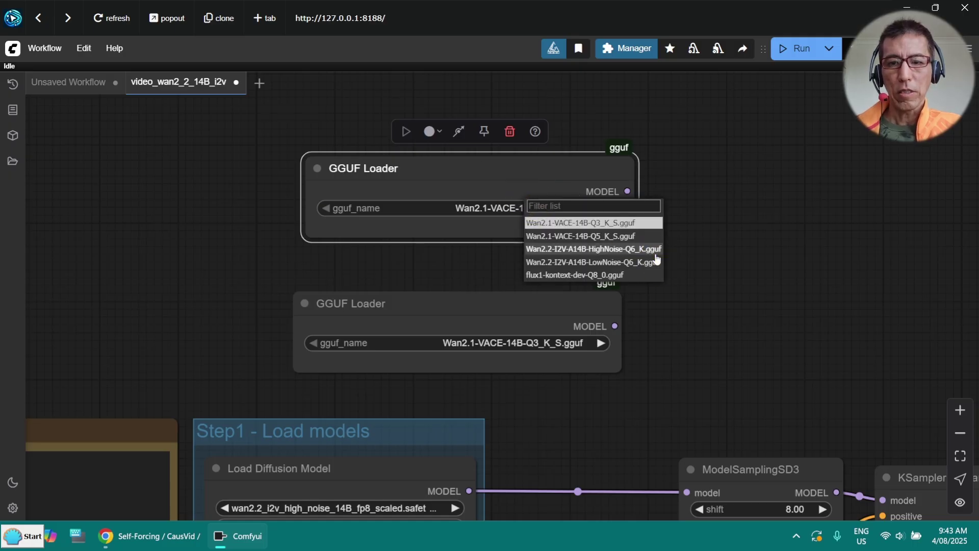
click(653, 250)
click(559, 342)
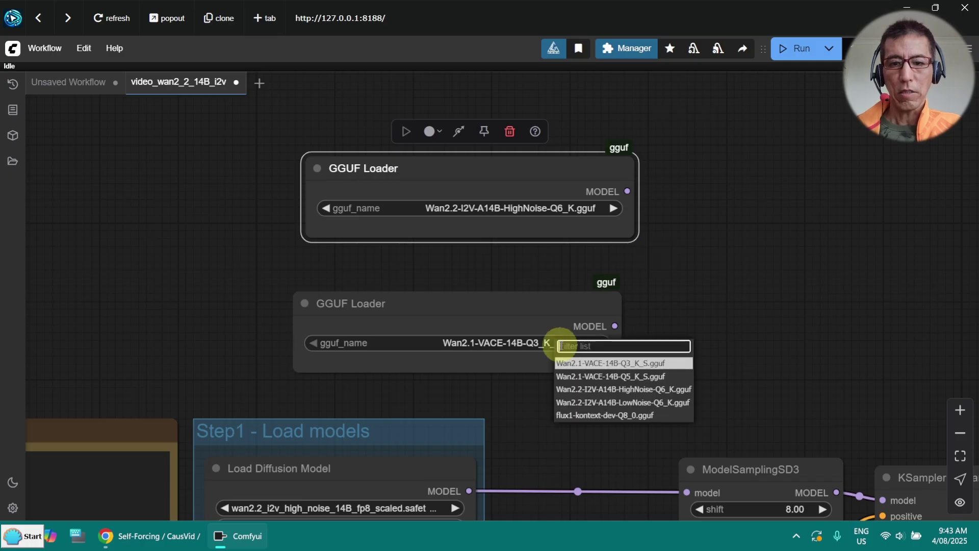
click(622, 404)
drag(622, 408, 679, 406)
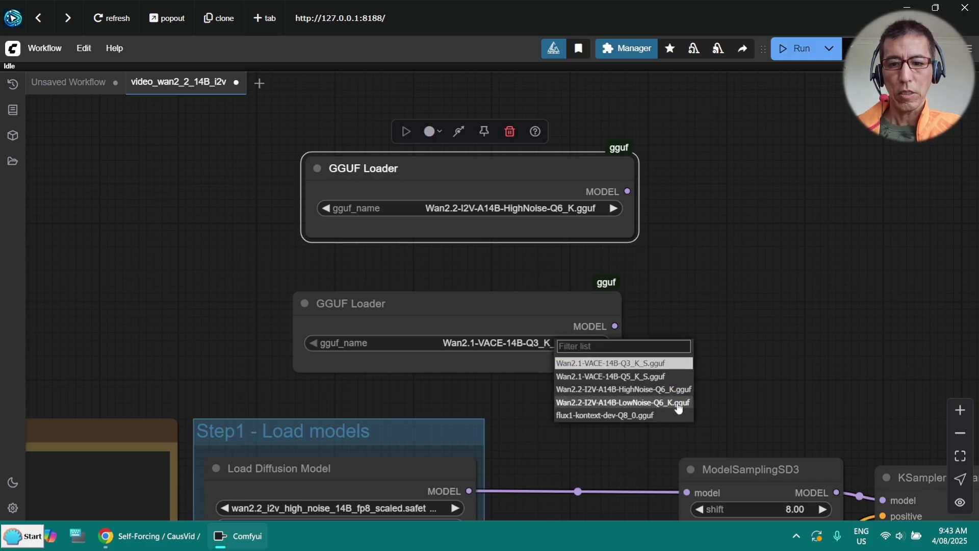
click(679, 404)
Move both ModelSamplingSD3 nodes beside the loaders and wire HighNoise and LowNoise into them.
scroll(655, 254, down, 2)
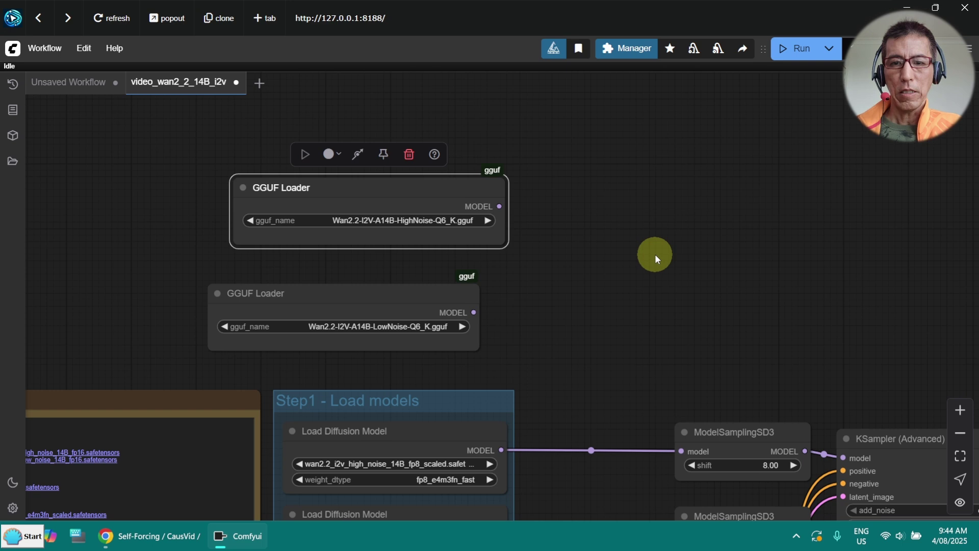
drag(686, 265, 450, 191)
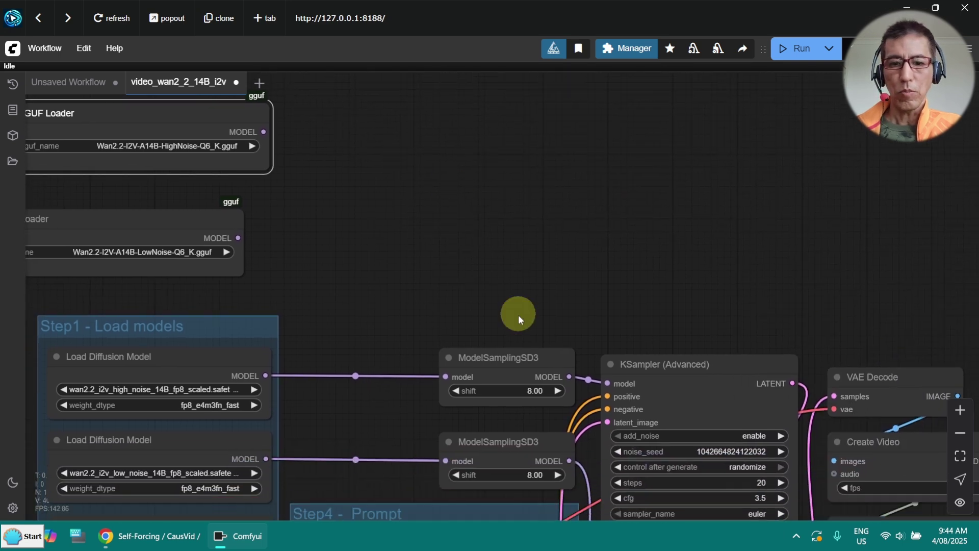
click(496, 358)
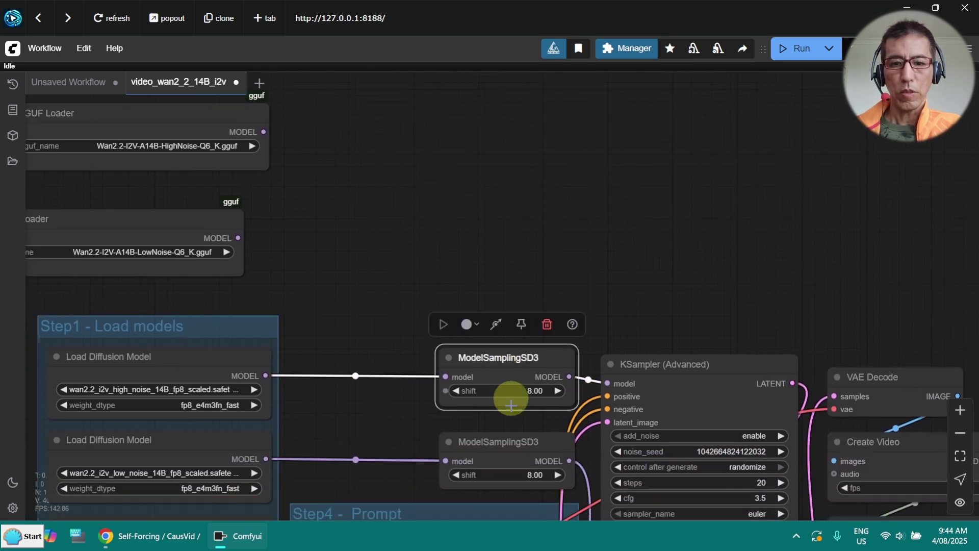
shift+click(511, 447)
drag(538, 366, 425, 142)
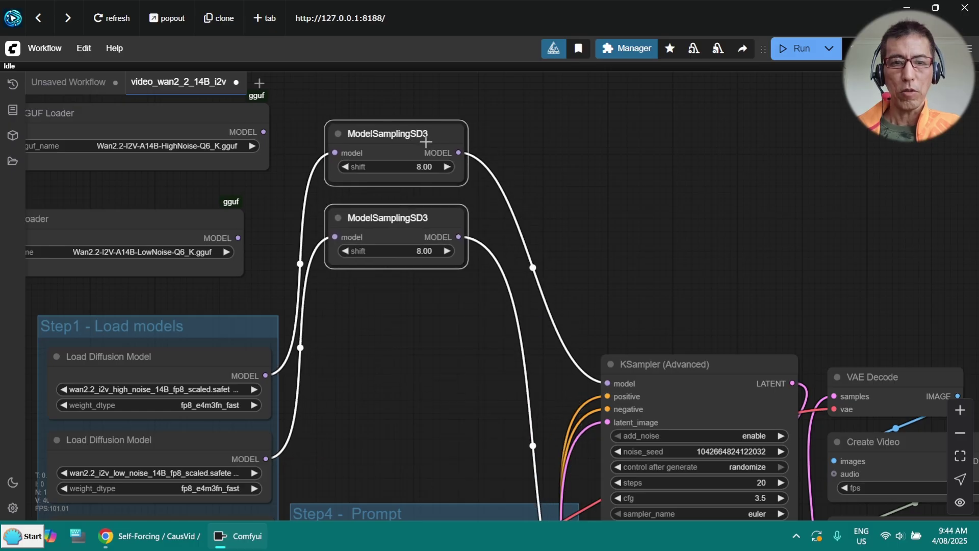
drag(263, 132, 324, 154)
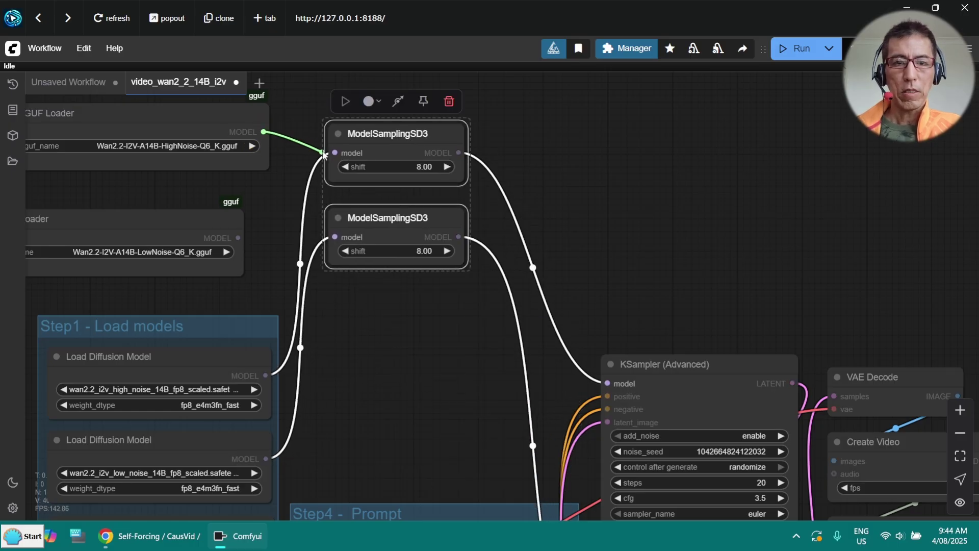
drag(238, 238, 338, 240)
drag(394, 219, 353, 219)
click(384, 355)
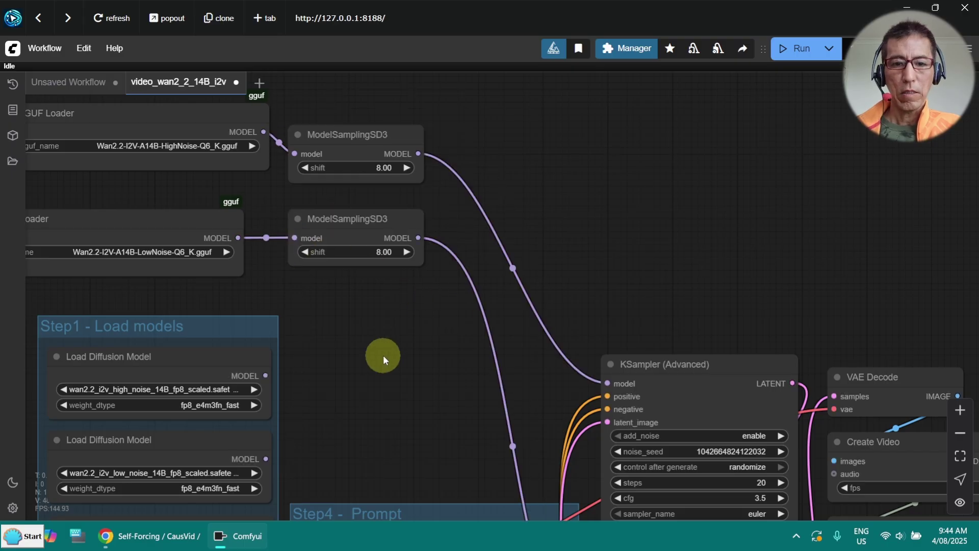
Add two LoraLoaderModelOnly nodes, one below the other, widening the lower one.
double_click(580, 206)
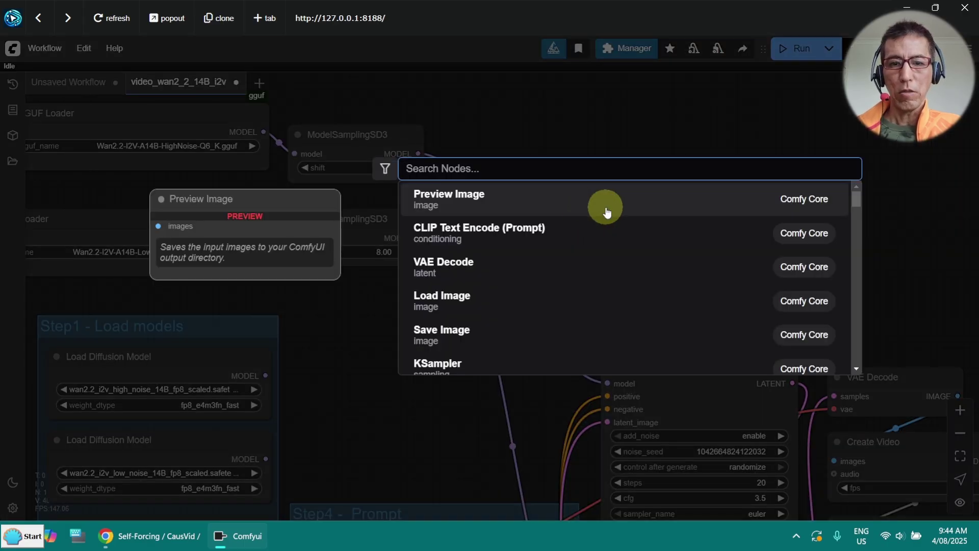
text(lora)
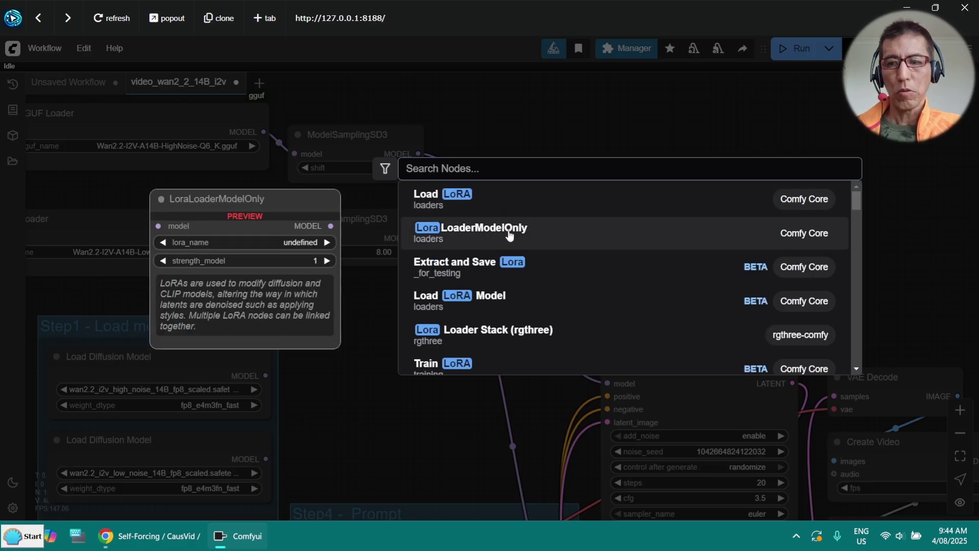
click(508, 233)
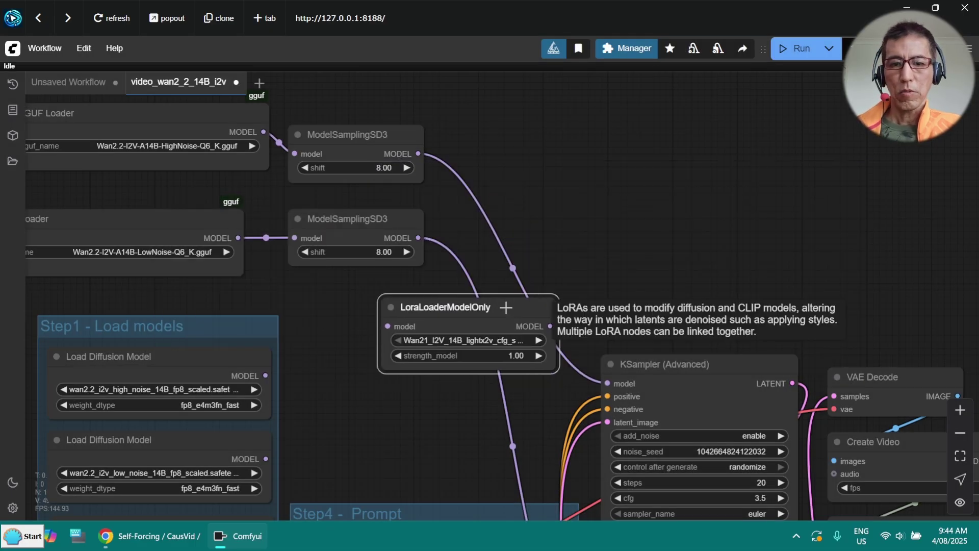
click(504, 325)
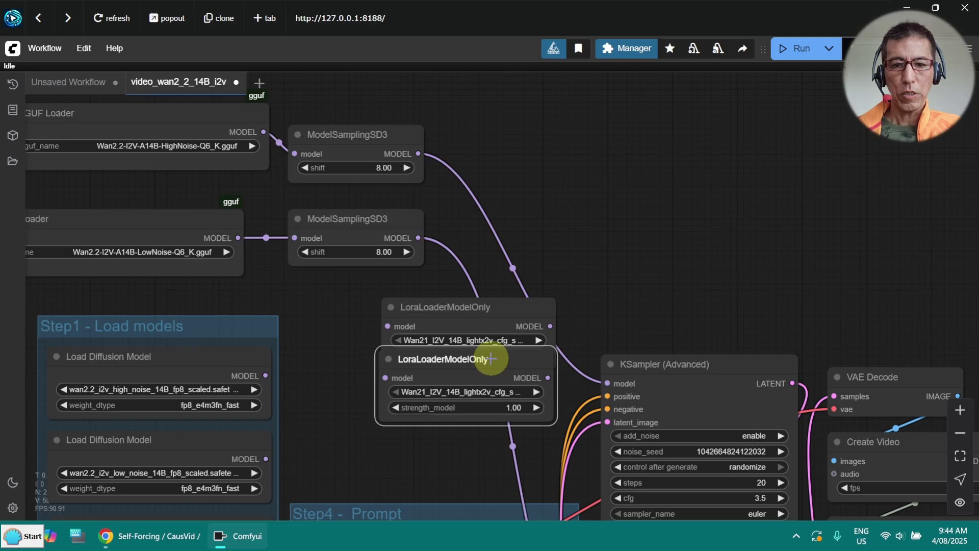
drag(491, 359, 468, 392)
drag(448, 313, 398, 314)
click(465, 460)
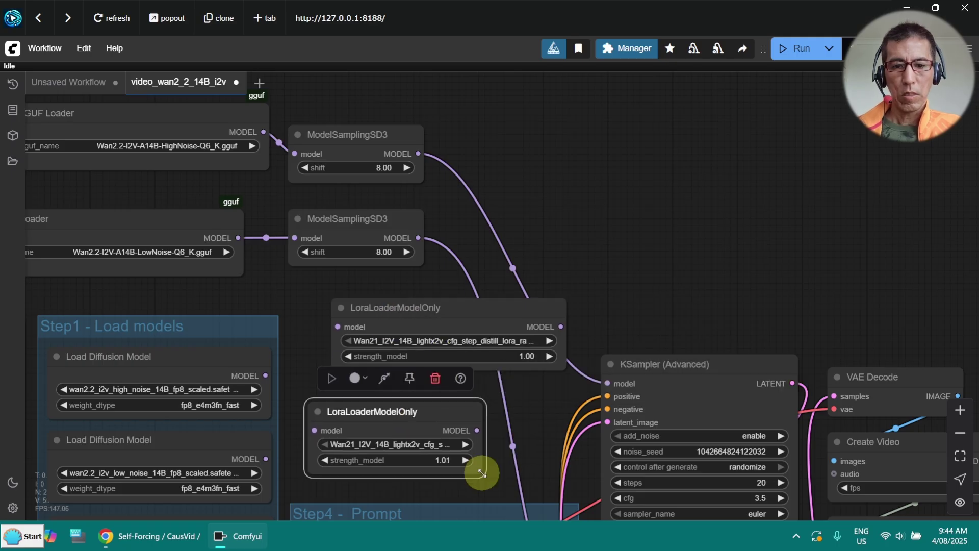
drag(481, 474, 557, 475)
scroll(627, 179, left, 4)
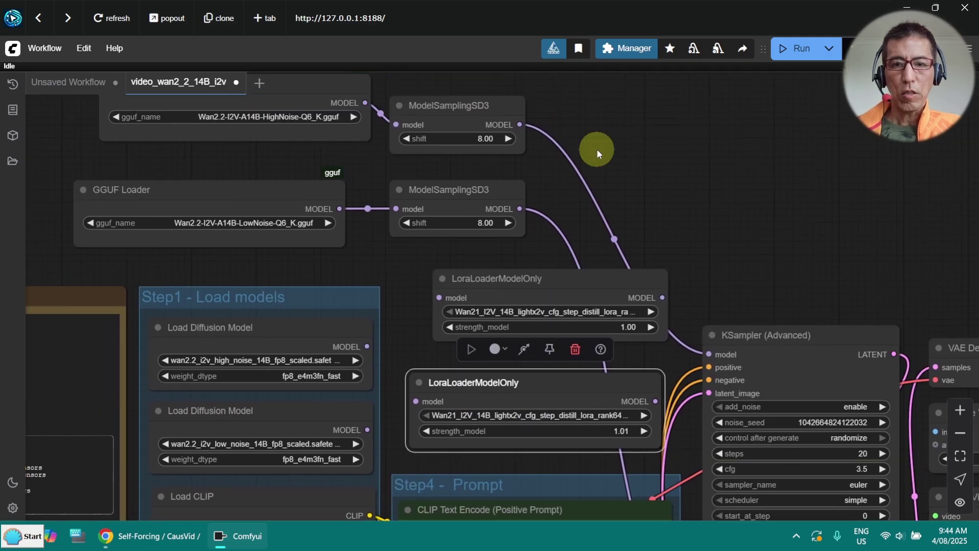
Wire each ModelSamplingSD3 through its LoRA loader into the matching KSampler (Advanced).
drag(519, 124, 439, 297)
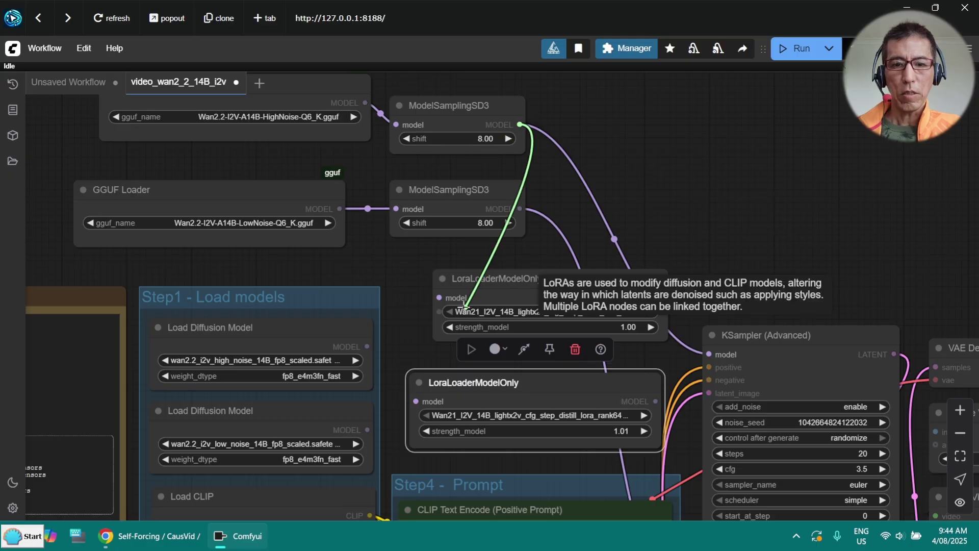
drag(520, 210, 416, 401)
scroll(663, 321, right, 2)
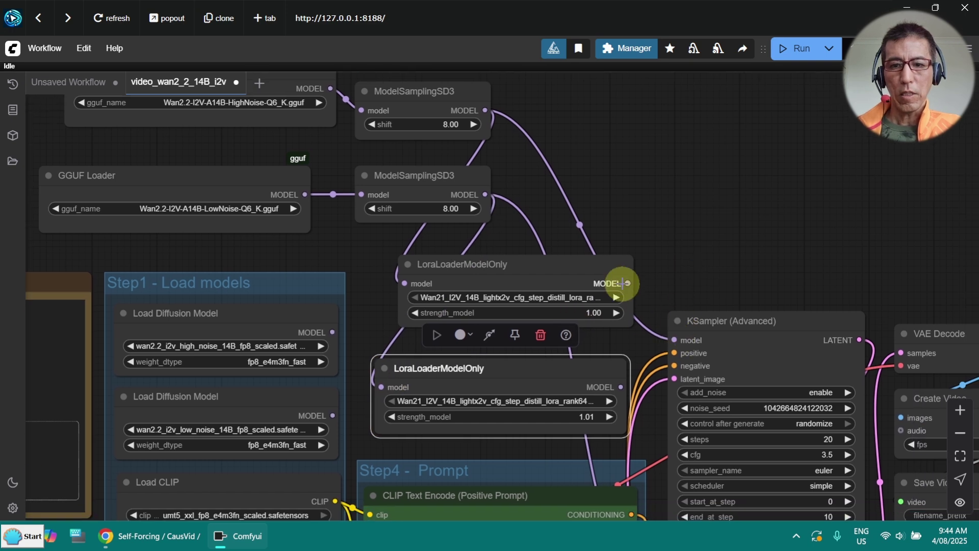
drag(625, 280, 629, 283)
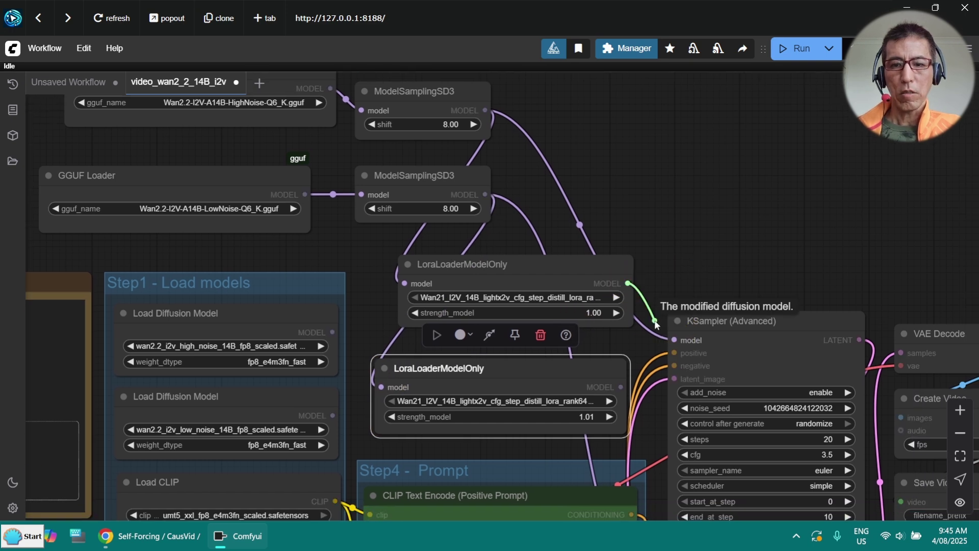
drag(657, 325, 674, 339)
drag(778, 243, 668, 108)
drag(521, 247, 628, 442)
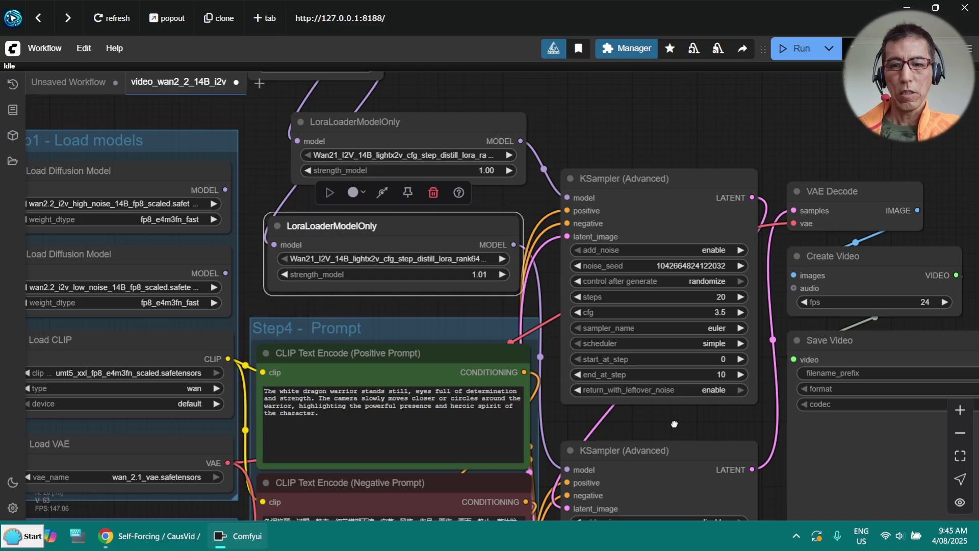
scroll(604, 207, up, 3)
drag(531, 122, 604, 207)
scroll(659, 201, up, 4)
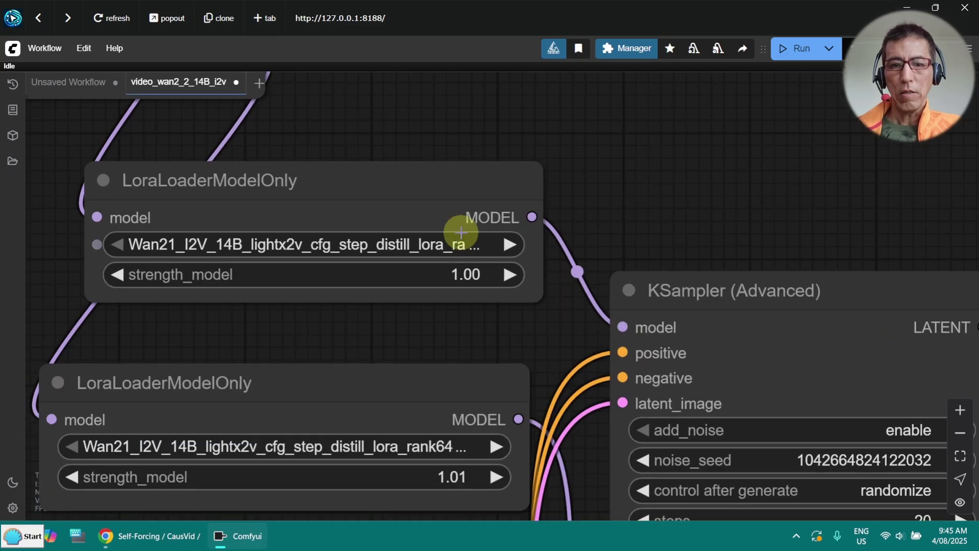
Choose the Wan21 I2V 14B lightx2v step-distill rank64 LoRA in both loaders.
click(462, 244)
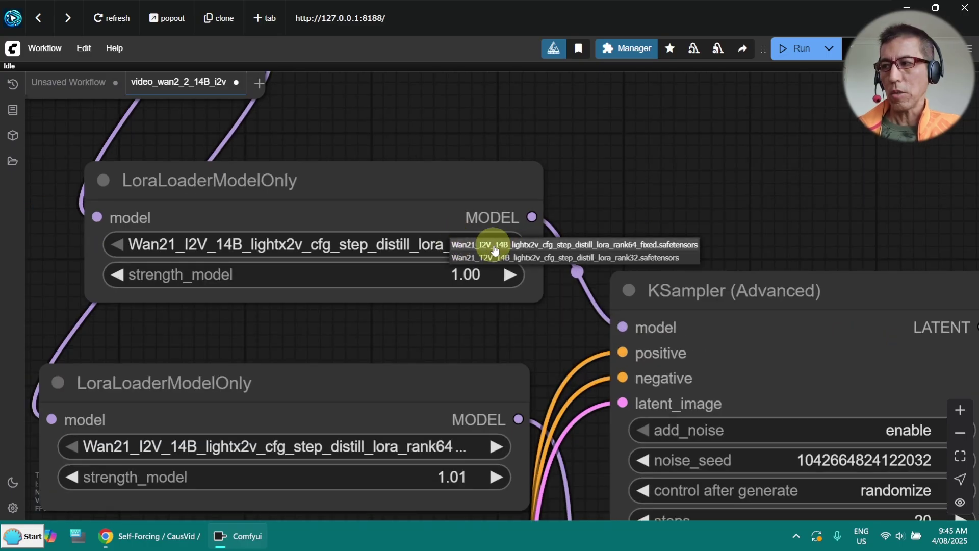
click(494, 245)
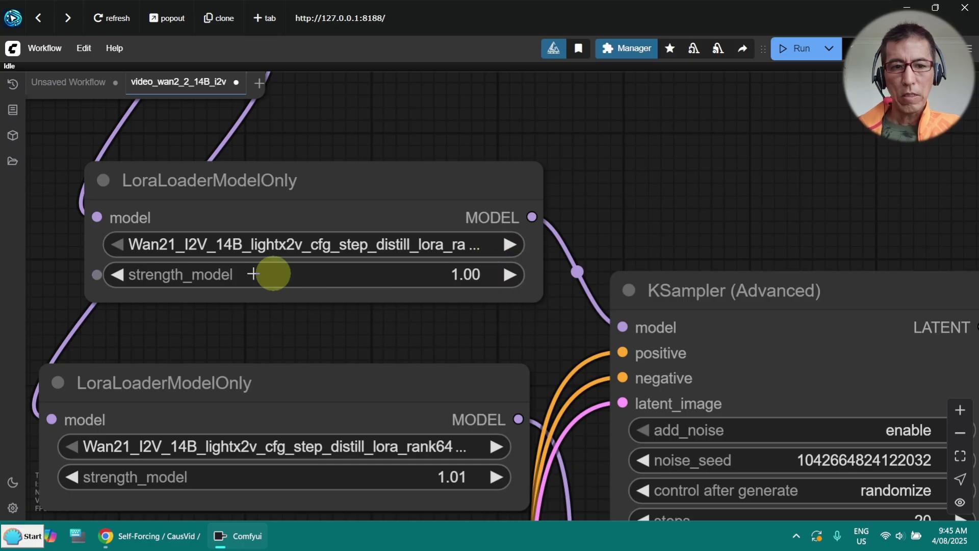
drag(636, 210, 668, 89)
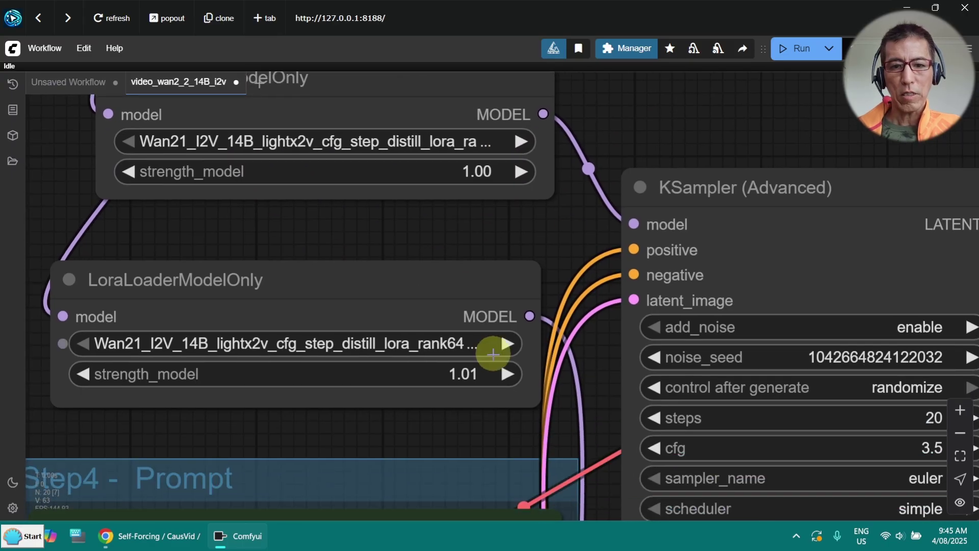
click(439, 344)
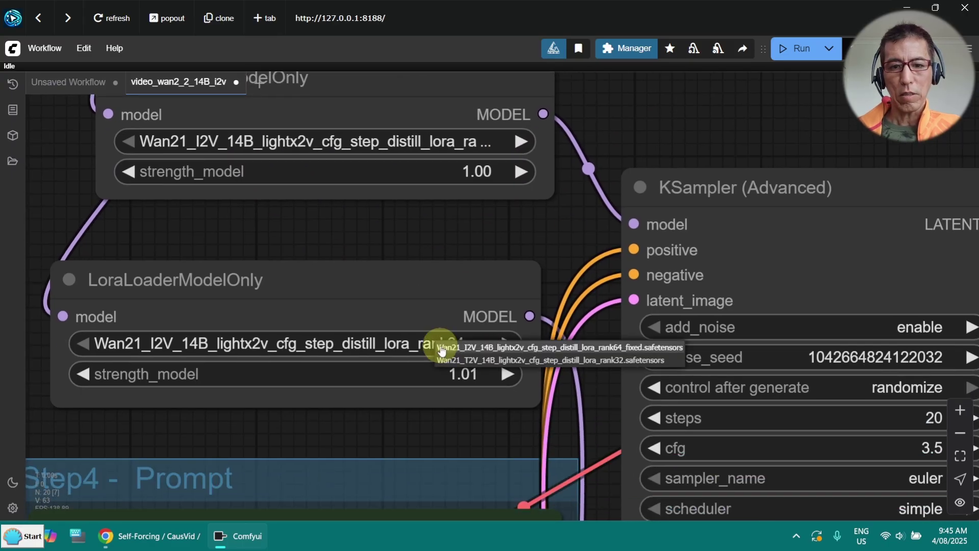
click(550, 347)
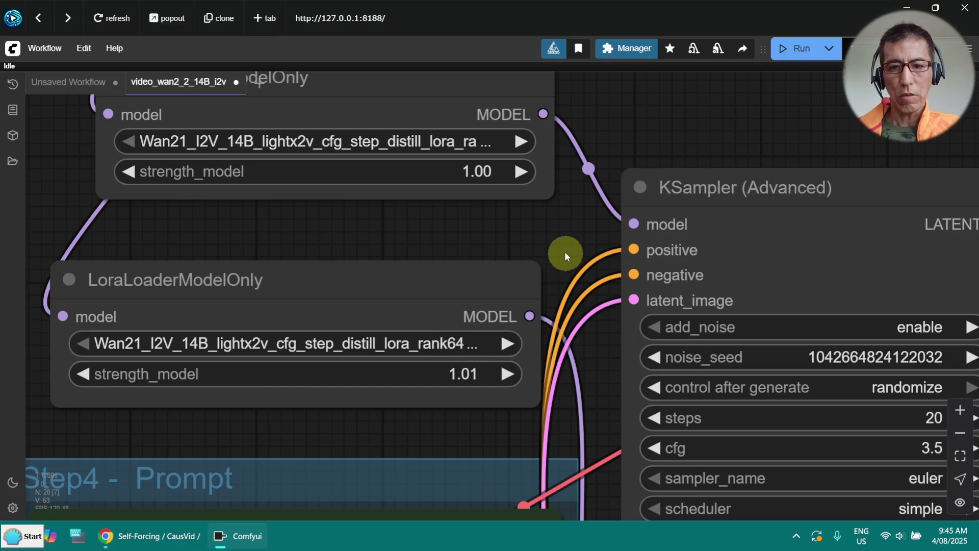
scroll(564, 249, down, 4)
drag(616, 215, 510, 250)
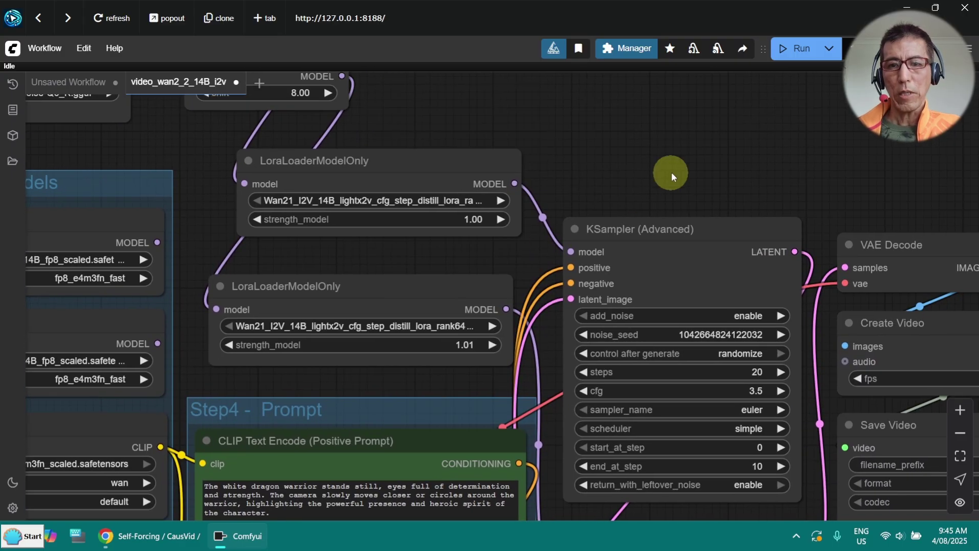
key(alt+Tab)
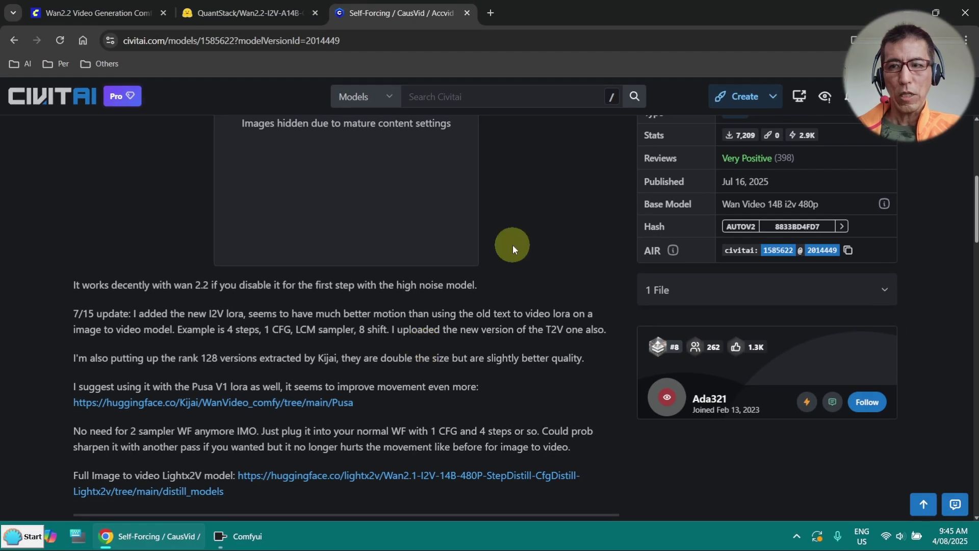
Set the first KSampler to 4 steps, cfg 1, lcm sampler, ending at step 2.
click(907, 11)
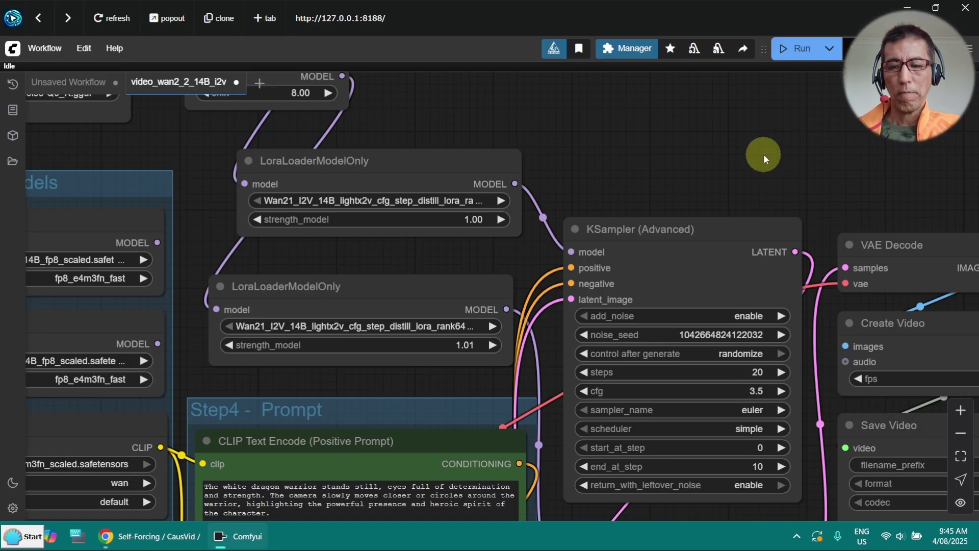
scroll(723, 234, up, 3)
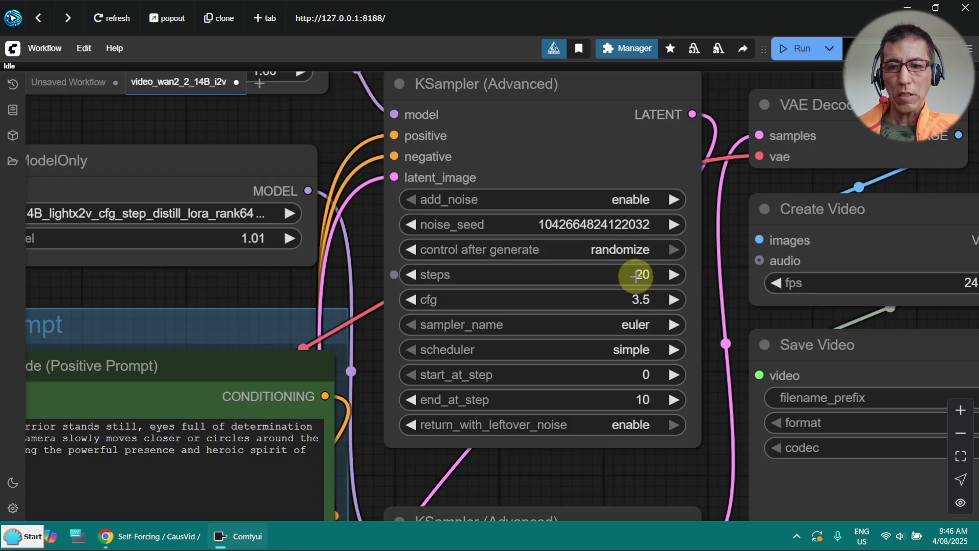
click(635, 277)
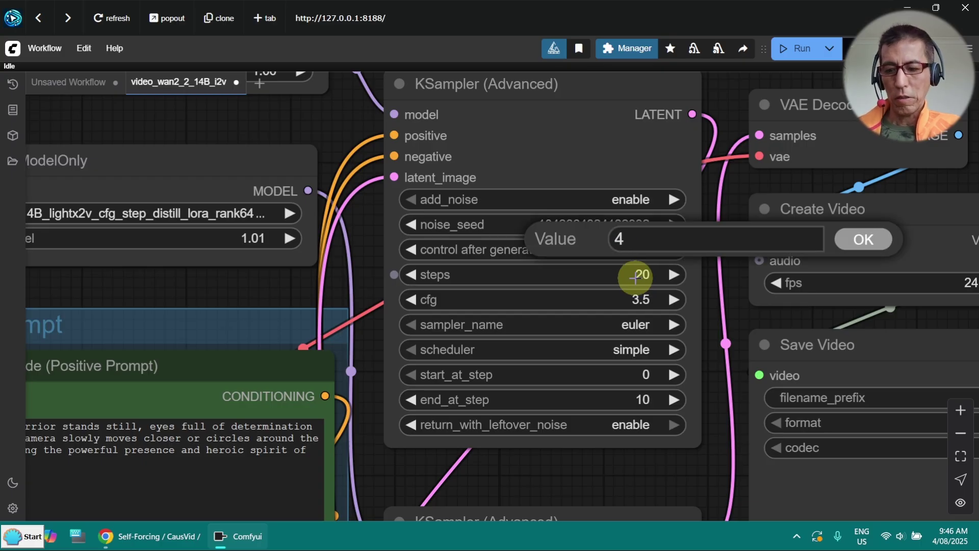
key(Return)
click(640, 296)
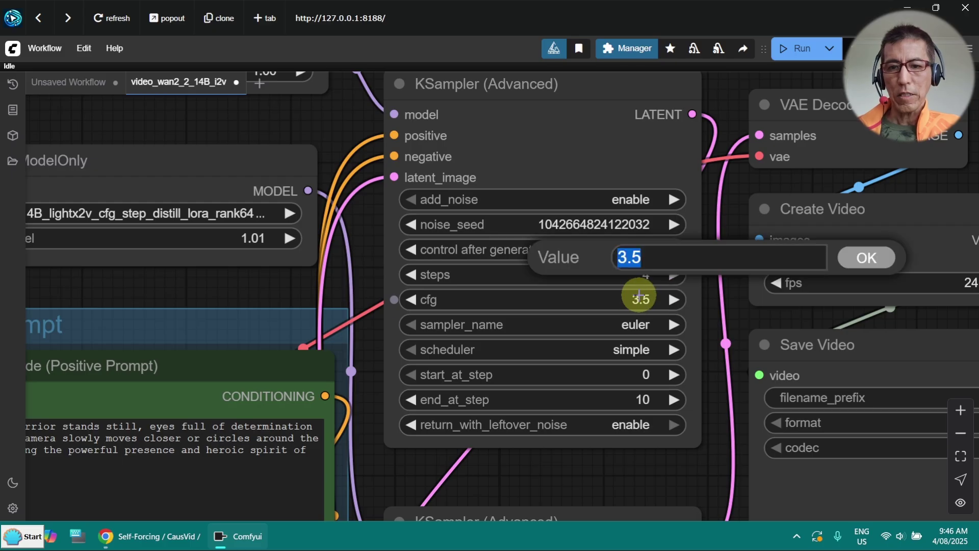
key(Return)
click(640, 327)
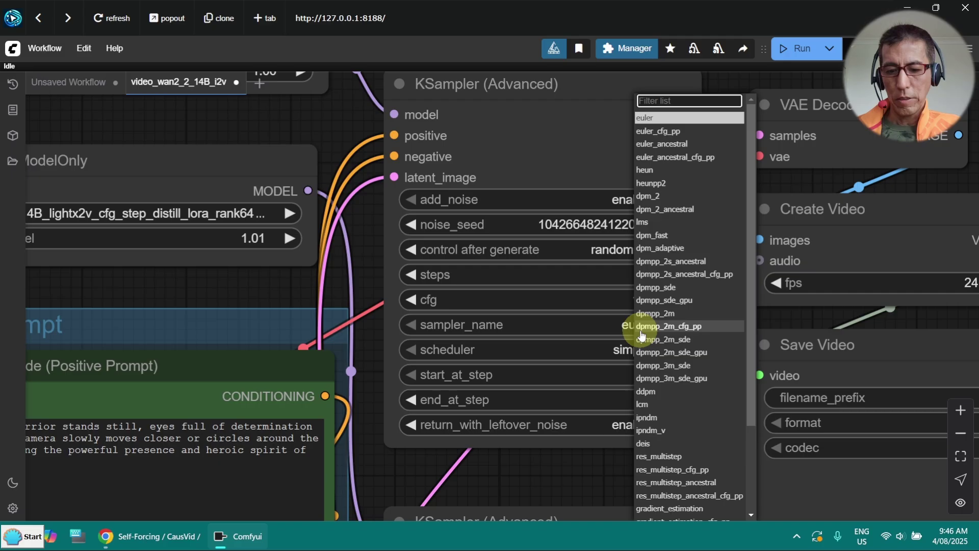
text(lcm)
key(Return)
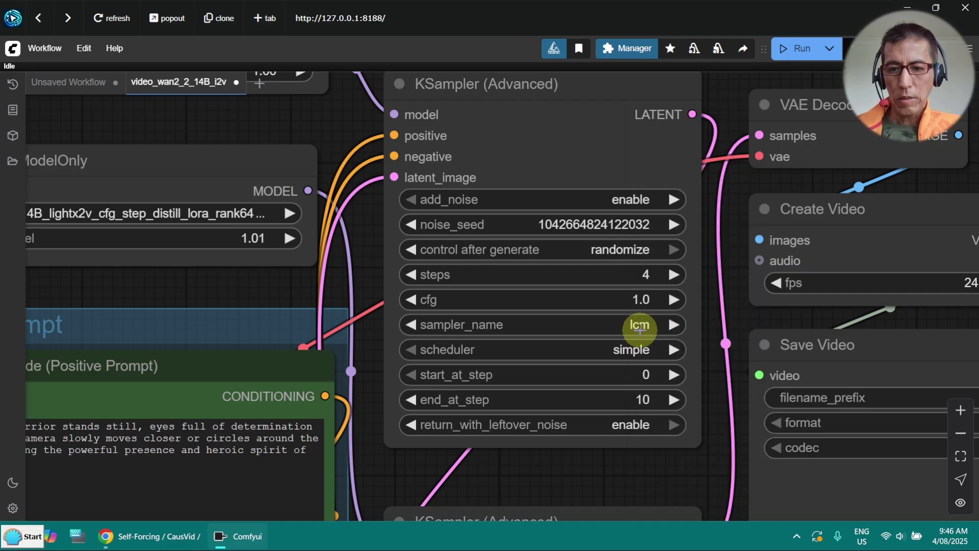
click(644, 400)
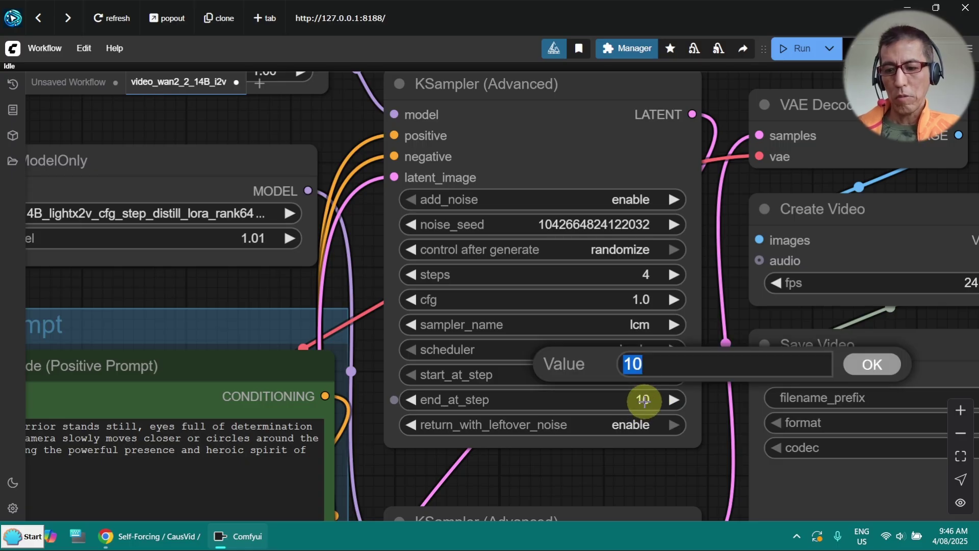
text(2)
key(Return)
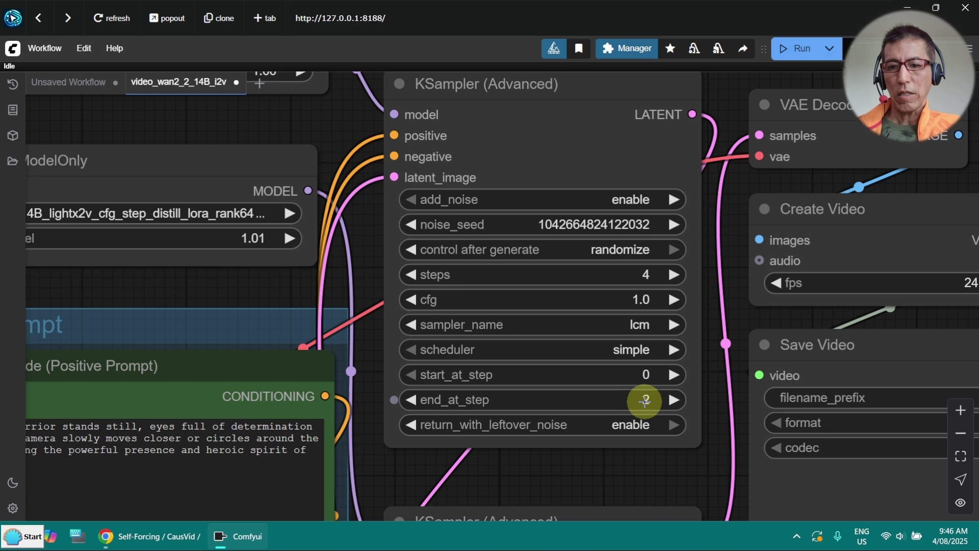
Set the second KSampler to 4 steps, cfg 1, lcm sampler, starting at step 2.
drag(617, 464, 632, 43)
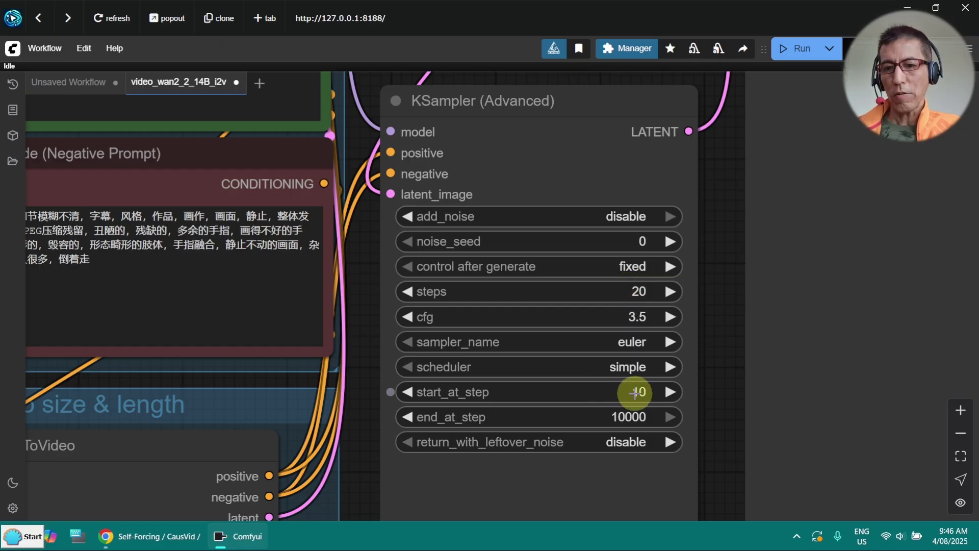
click(637, 291)
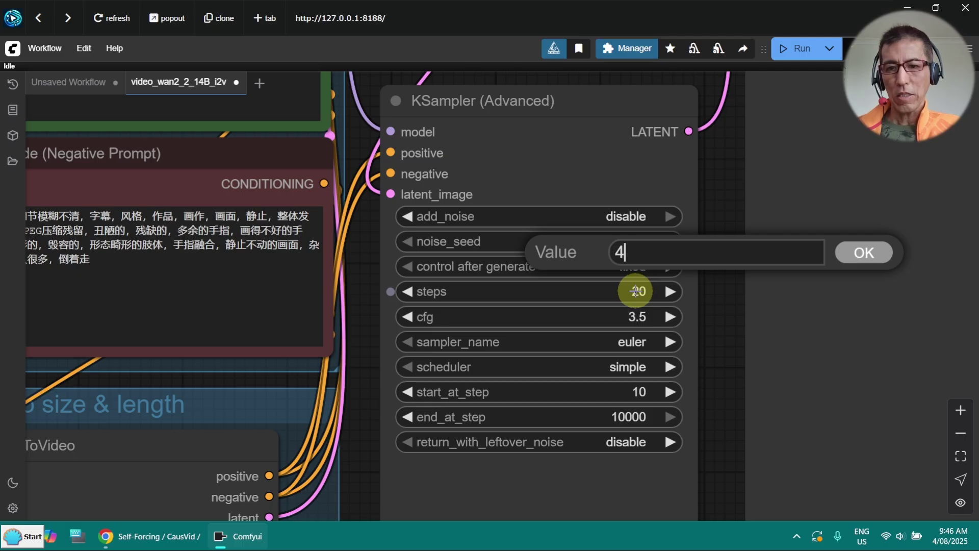
key(Return)
click(632, 313)
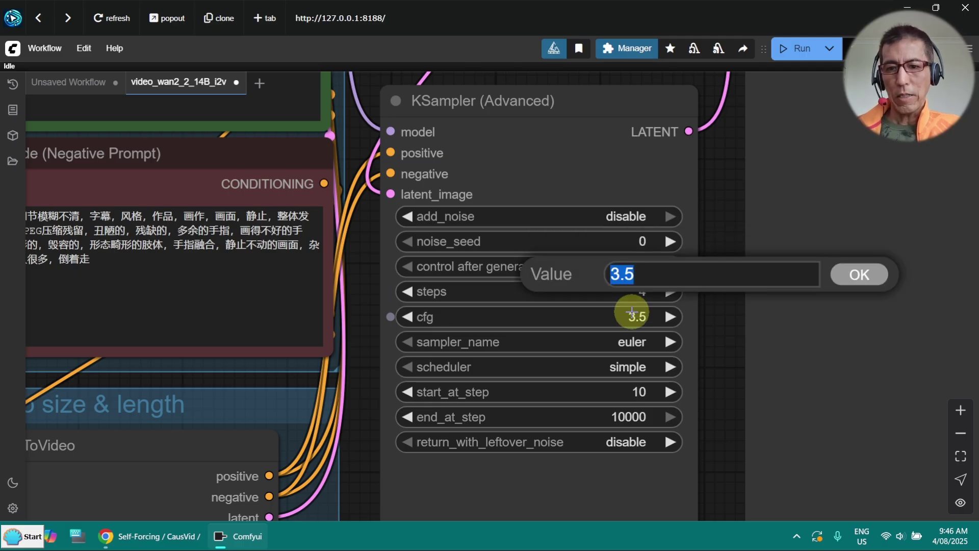
key(Return)
click(634, 343)
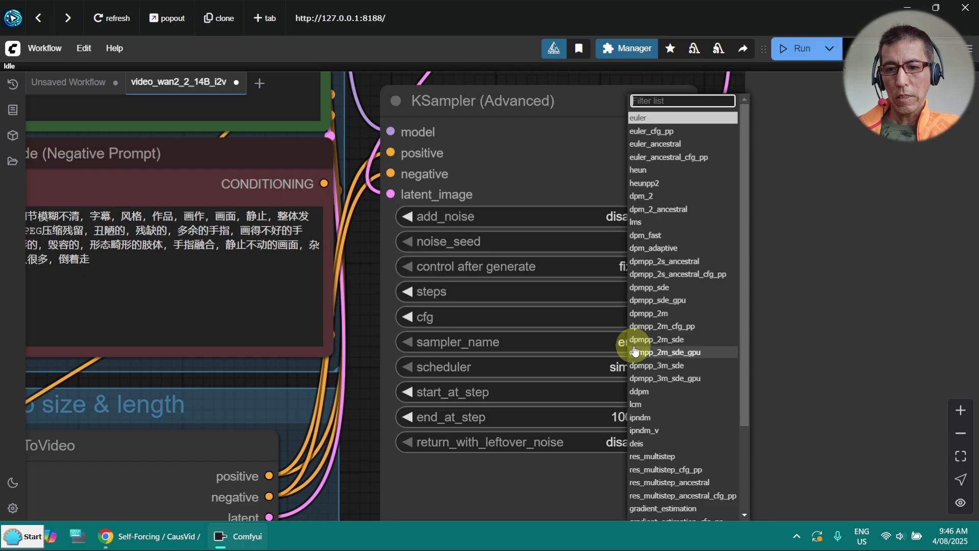
text(lcm)
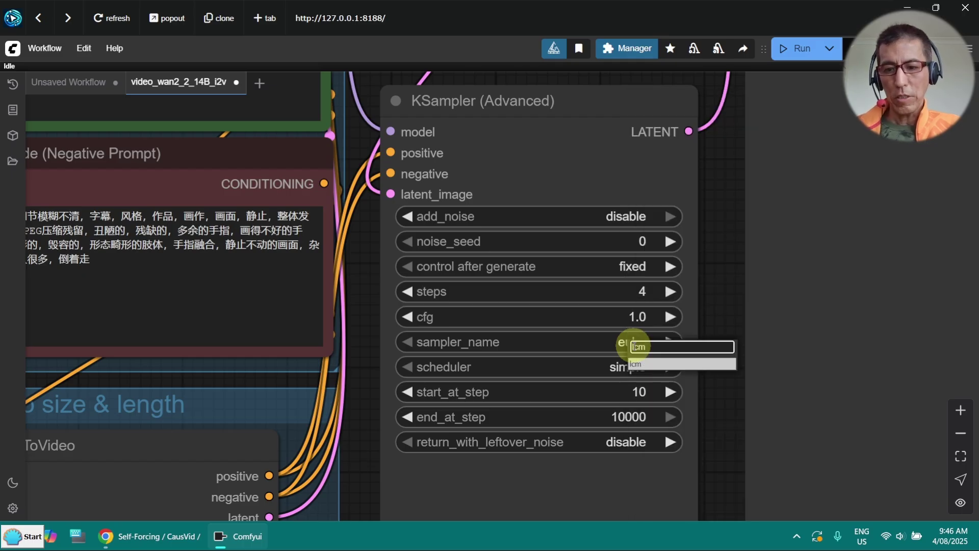
key(Return)
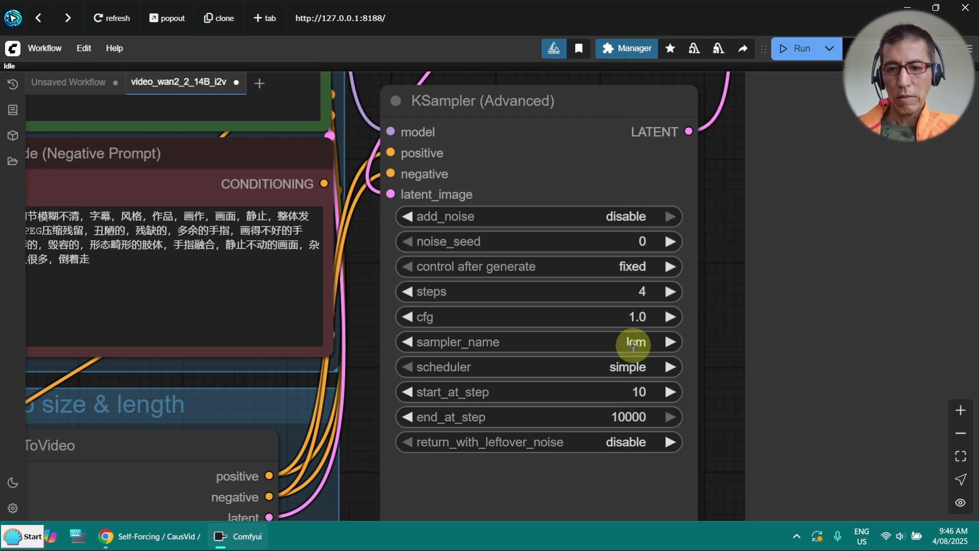
click(638, 392)
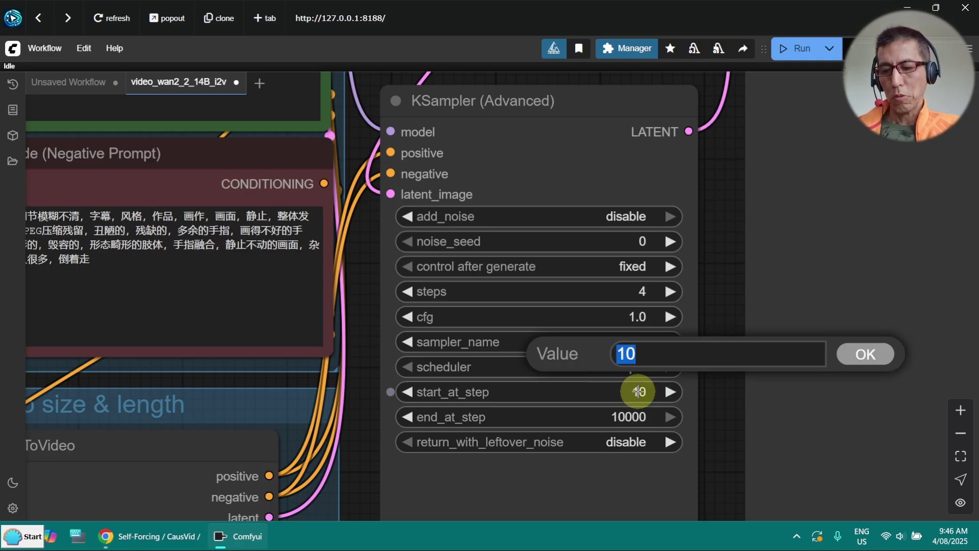
key(Return)
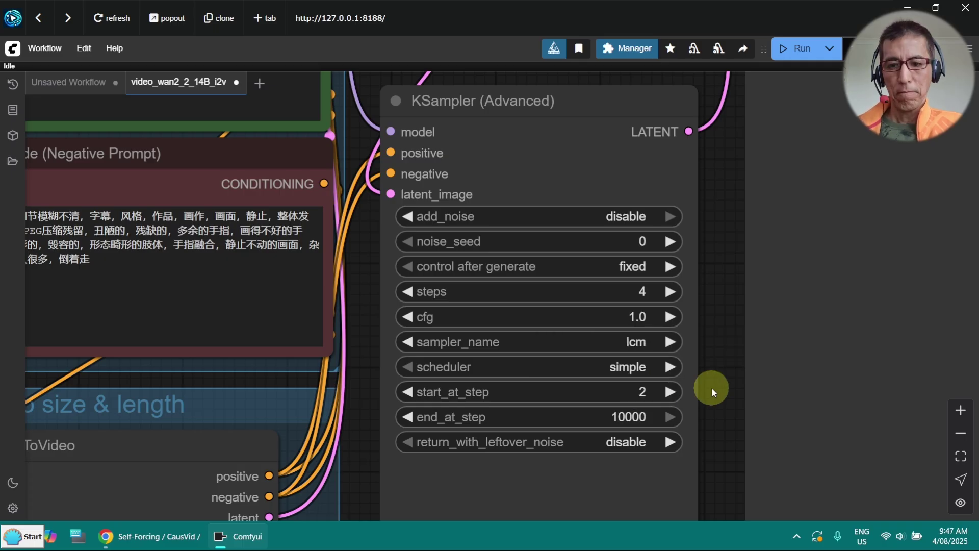
scroll(711, 388, down, 3)
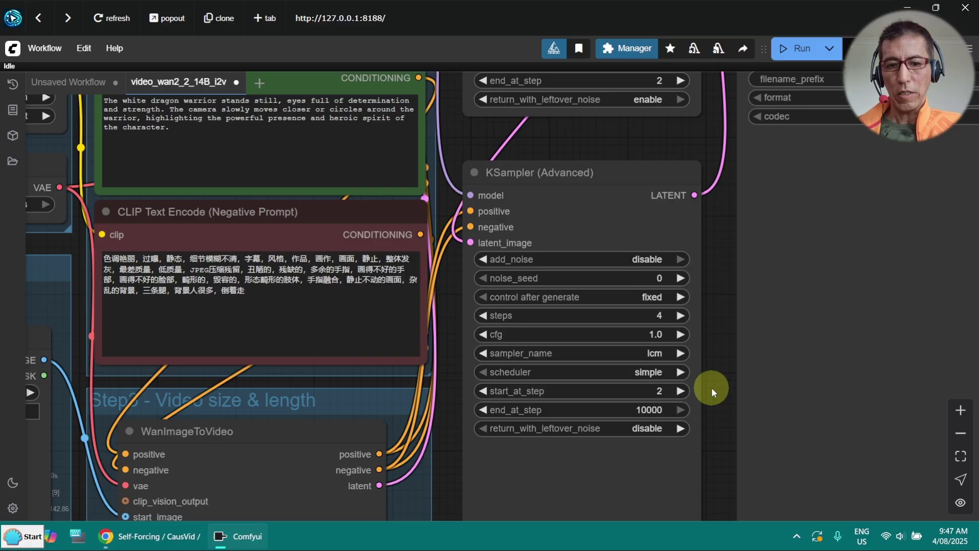
Replace the positive prompt with 'the Asian man surprisedly points to the camera, they look at each other and start laughing'.
drag(712, 387, 879, 506)
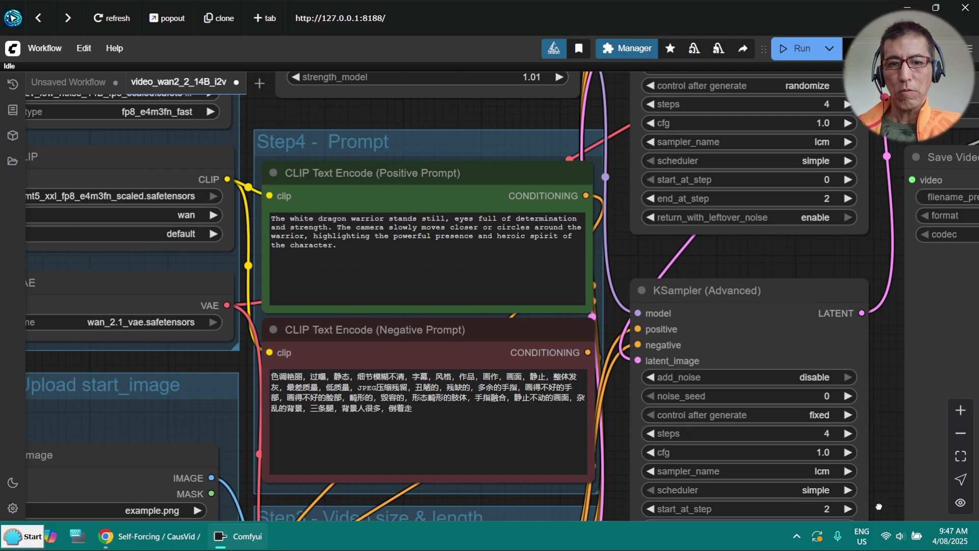
scroll(632, 269, up, 3)
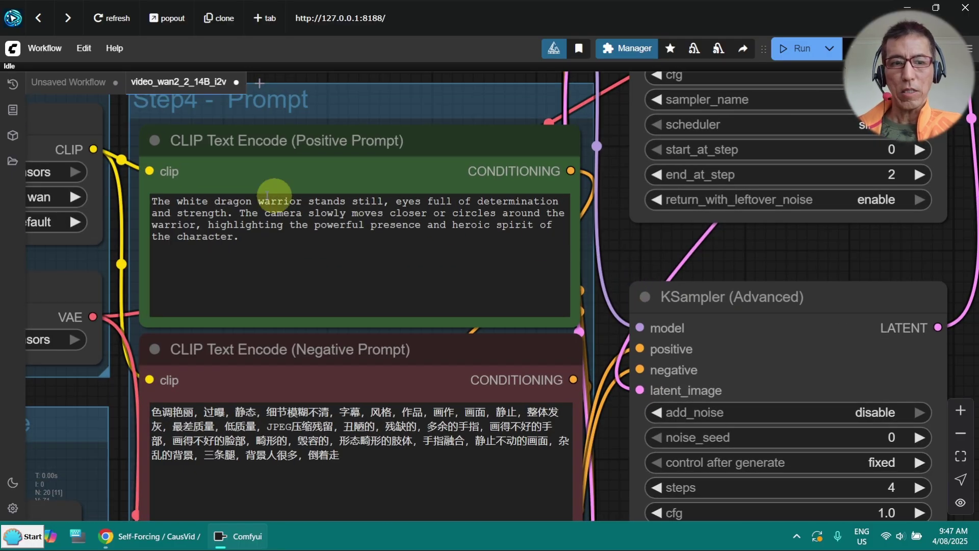
click(152, 203)
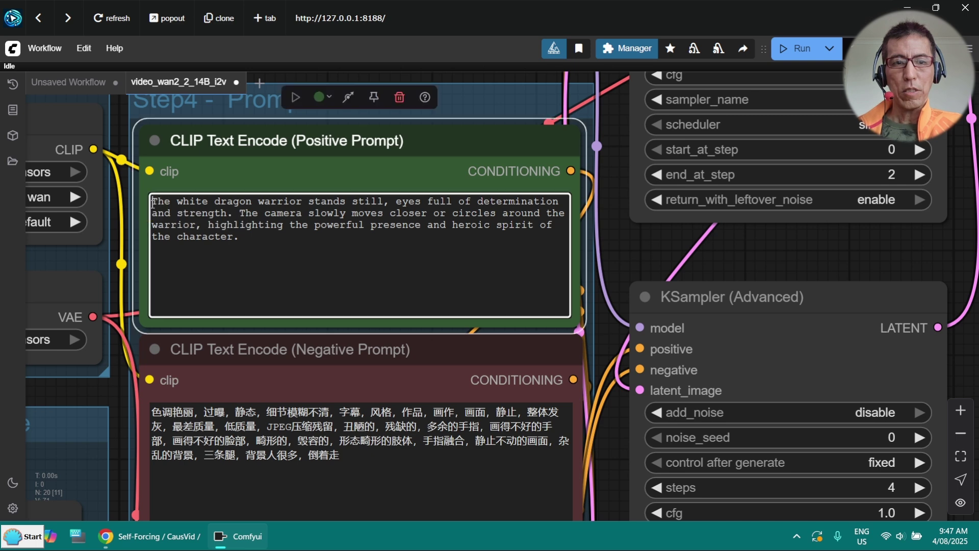
key(ctrl+a)
key(BackSpace)
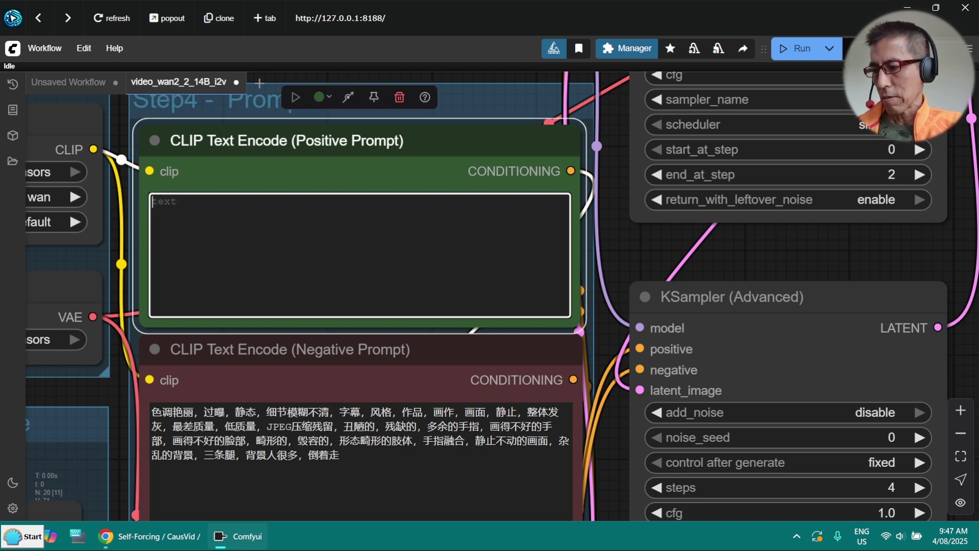
text(the Asian man surprisedly points to the camera, they look at each other and start laughing)
scroll(339, 235, up, 2)
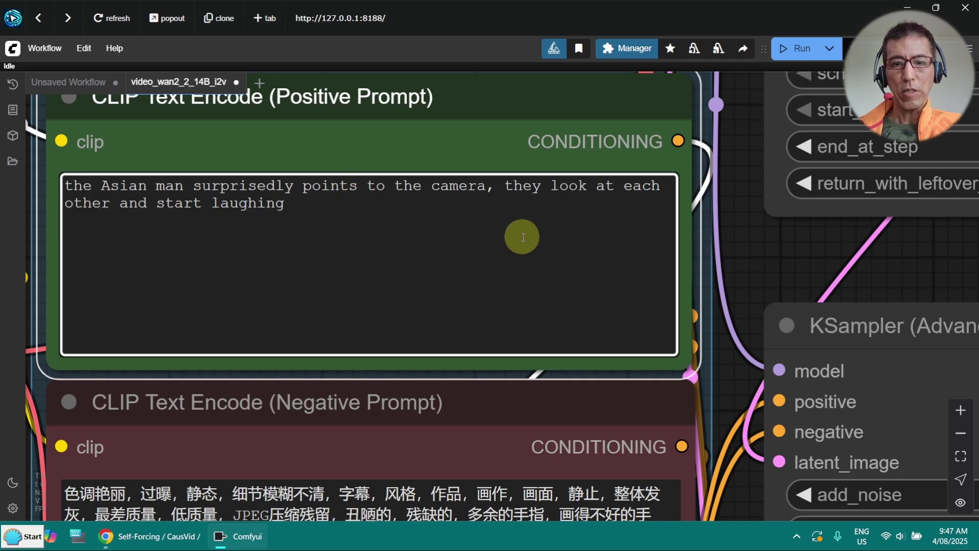
scroll(523, 237, down, 2)
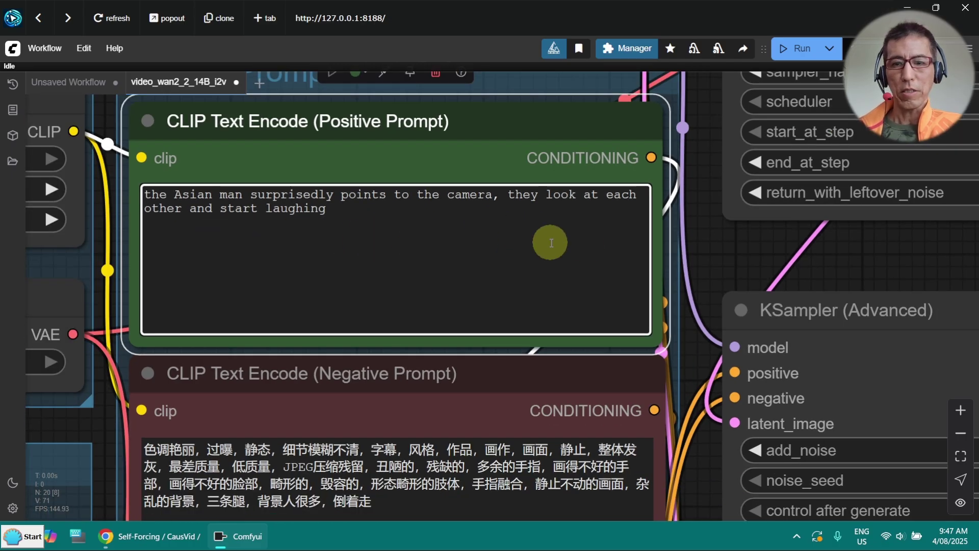
scroll(595, 242, down, 2)
Load prettyWomanDrink.jpg into the Load Image node as the start image.
drag(663, 244, 891, 103)
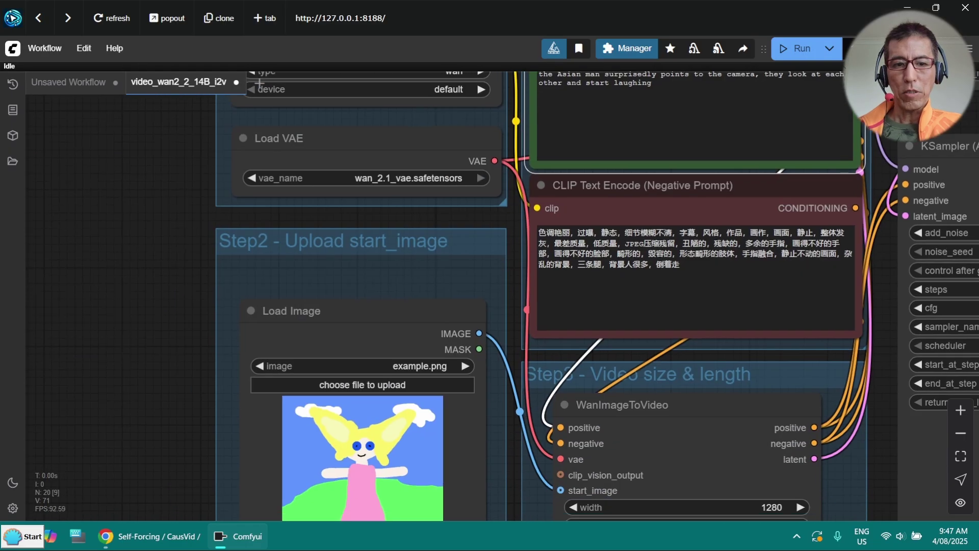
drag(245, 241, 244, 163)
drag(413, 359, 361, 357)
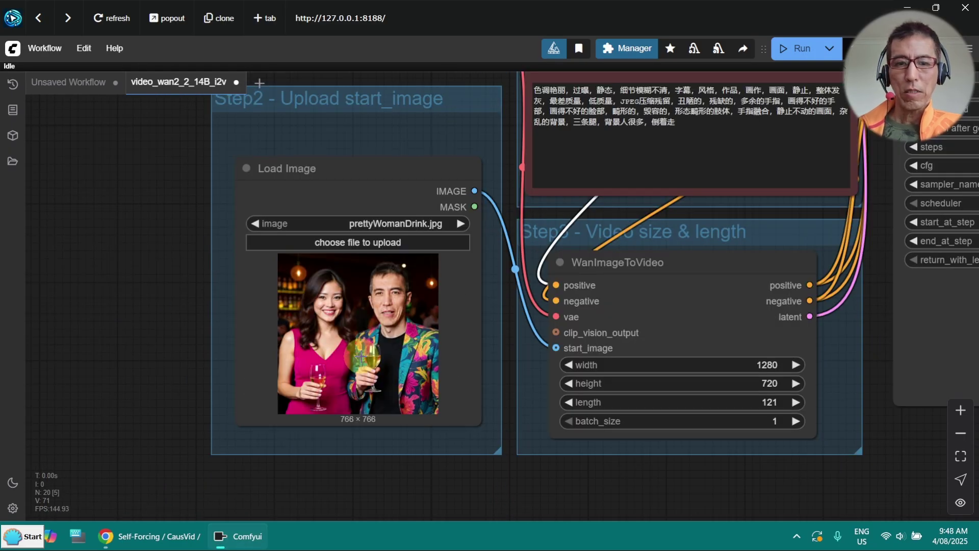
scroll(377, 376, up, 4)
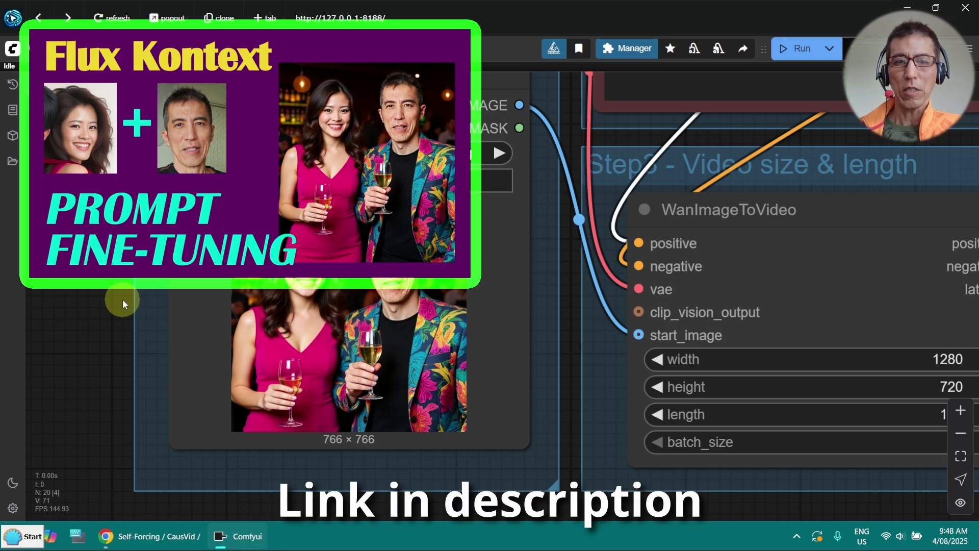
scroll(131, 283, down, 3)
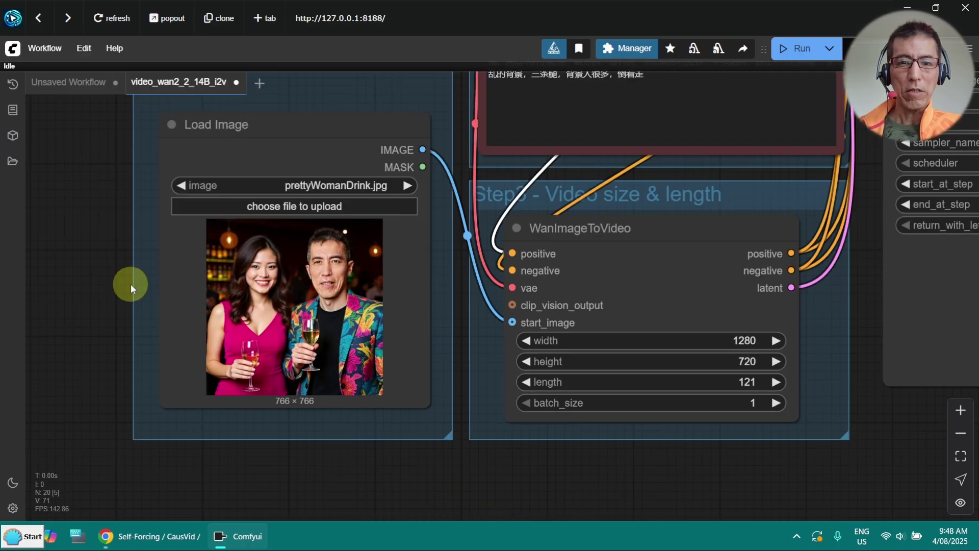
Set WanImageToVideo width to 512, leaving height 720 and length 121.
drag(464, 466, 364, 480)
scroll(285, 434, up, 3)
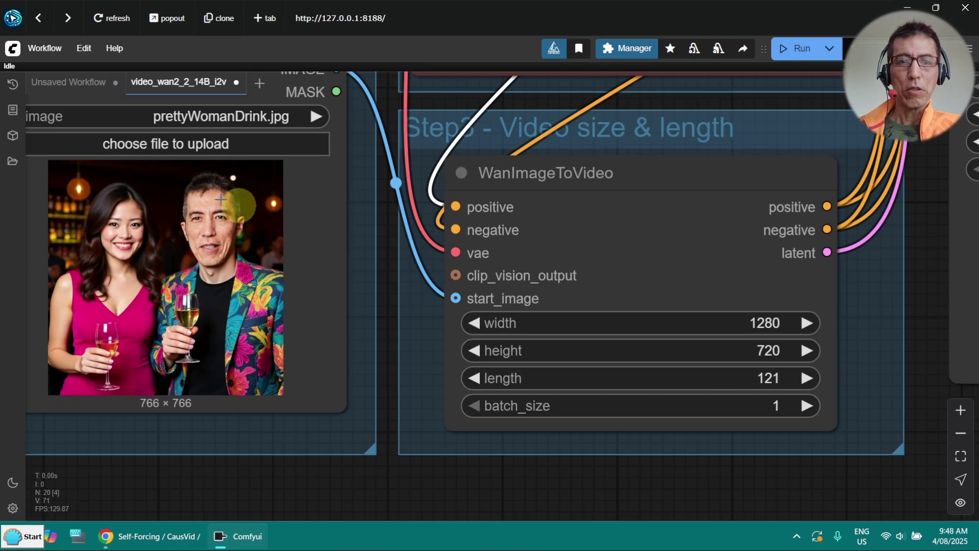
click(762, 321)
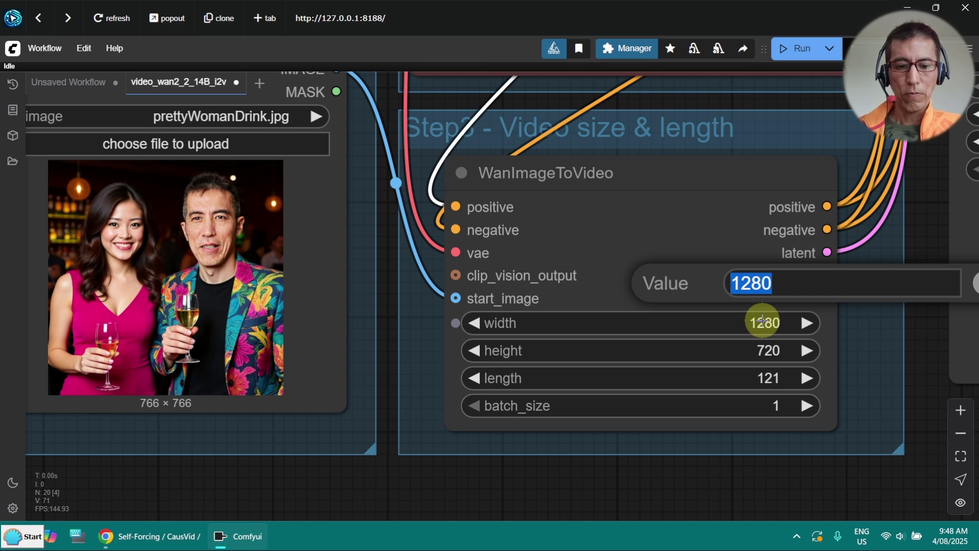
text(512)
key(Return)
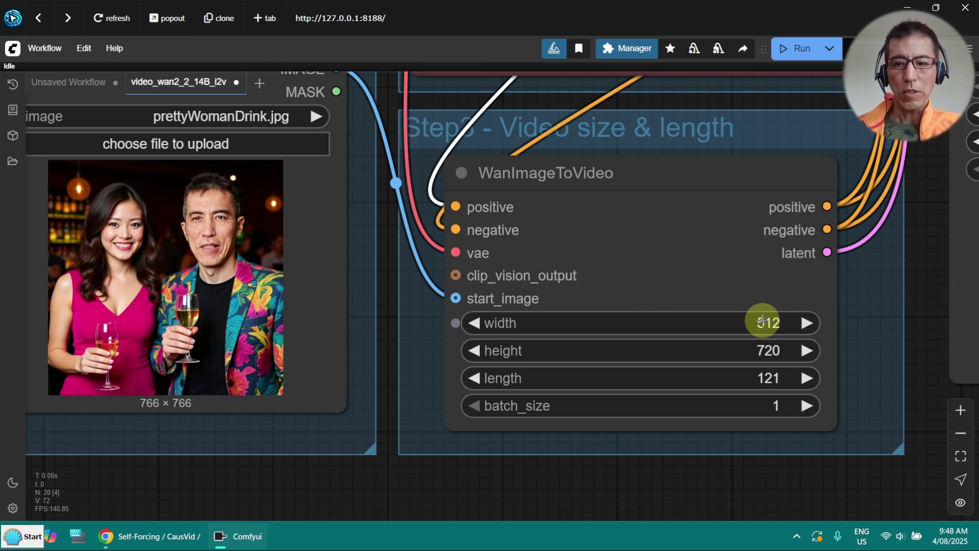
click(784, 352)
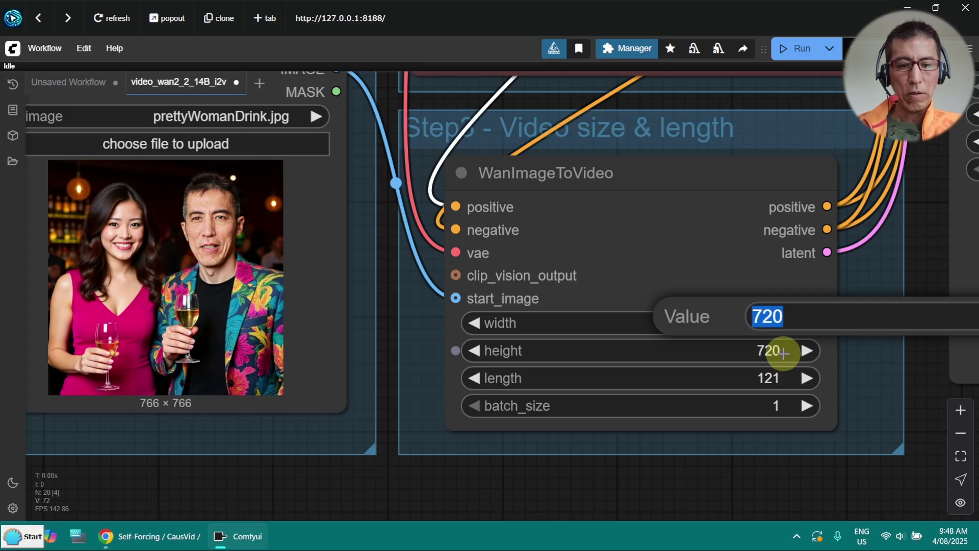
text(512)
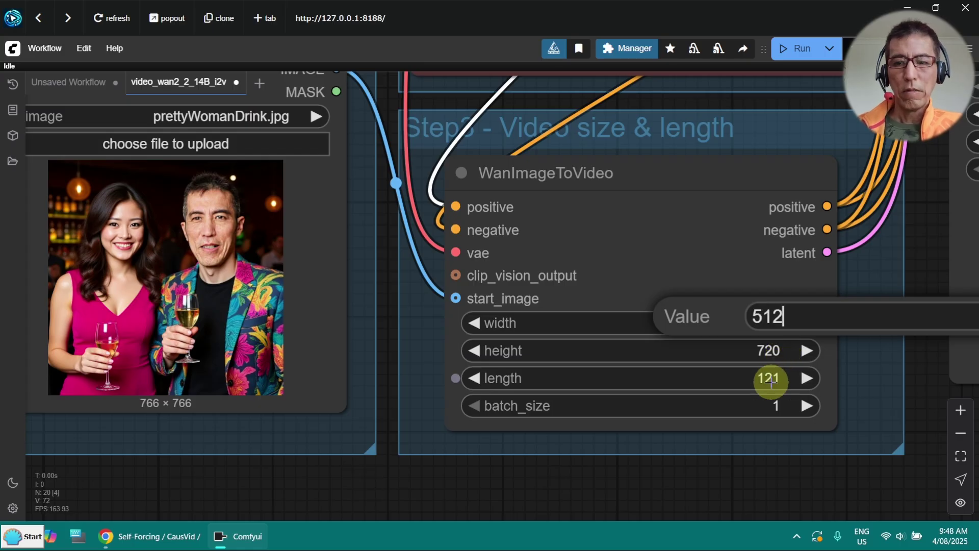
click(770, 380)
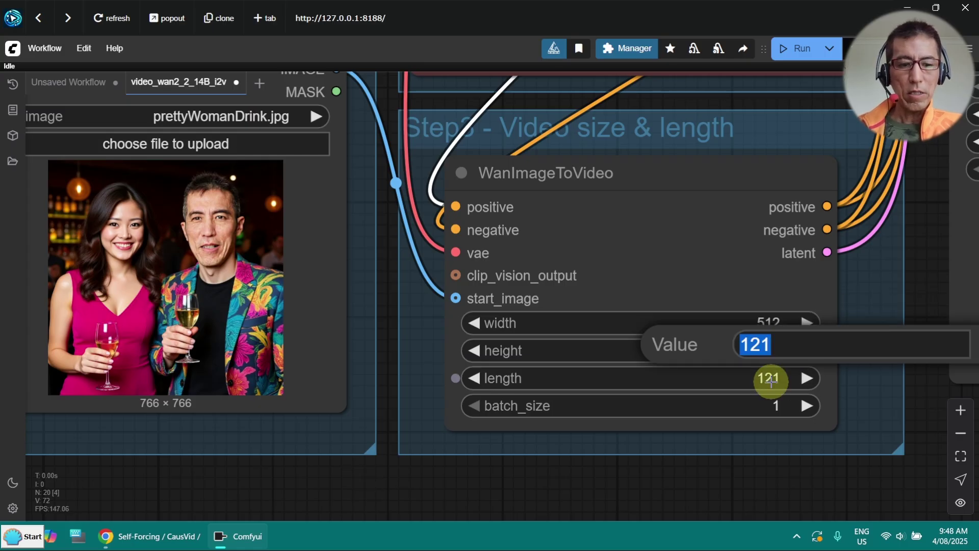
text(16*)
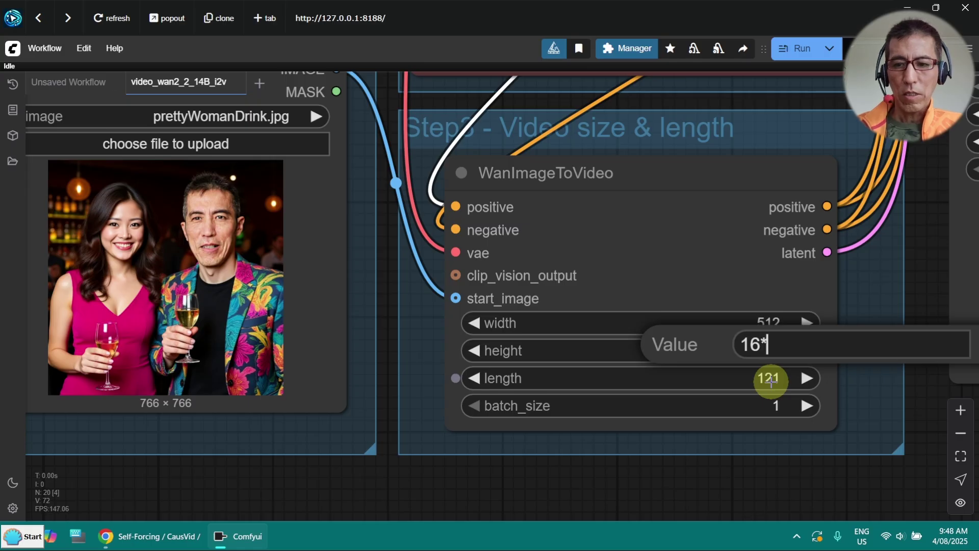
key(Escape)
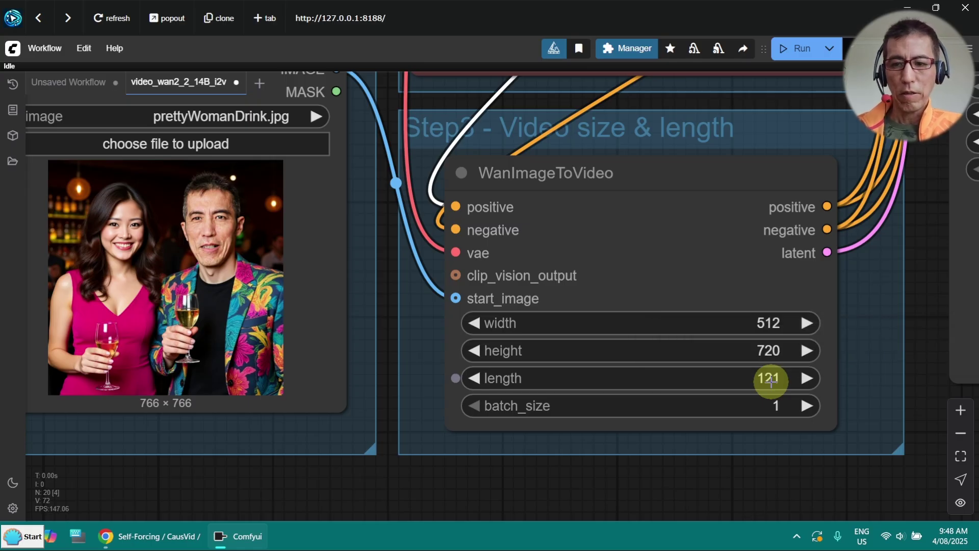
drag(919, 238, 799, 263)
Add a Save WEBM node and connect VAE Decode's IMAGE output to its images input.
scroll(854, 227, down, 3)
drag(854, 228, 524, 536)
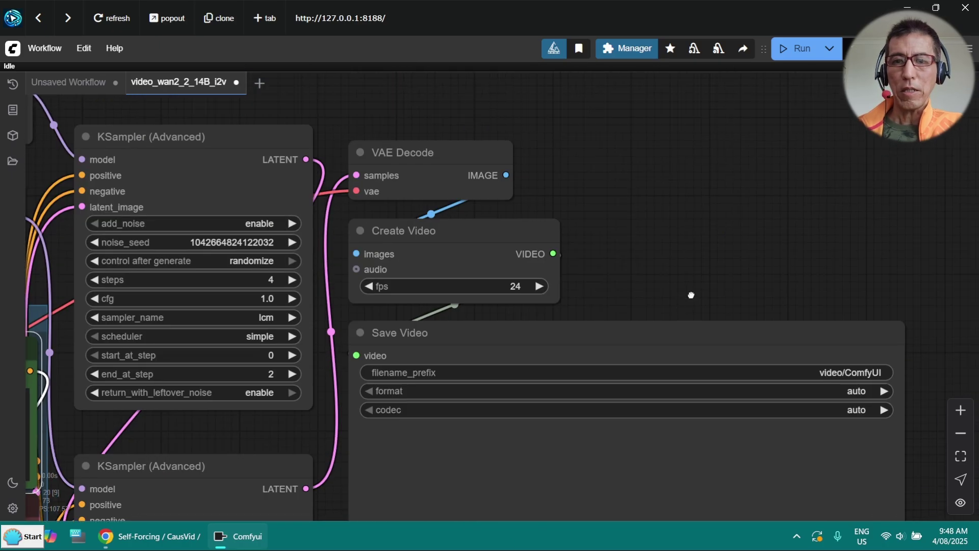
click(657, 306)
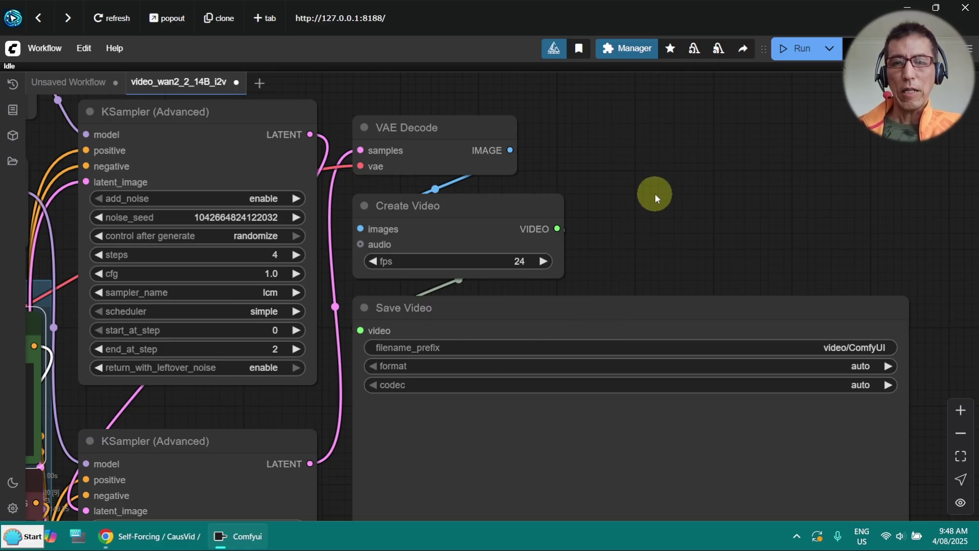
double_click(663, 181)
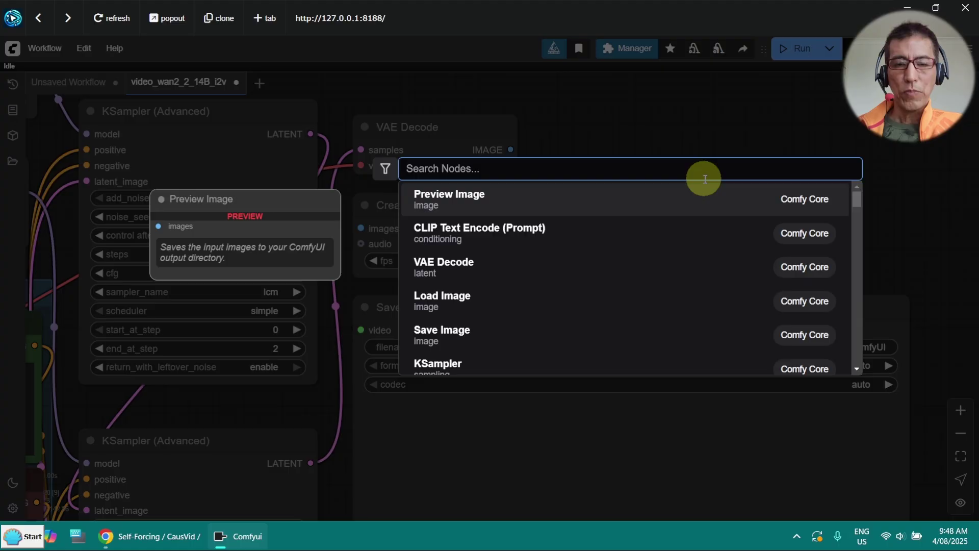
text(webm)
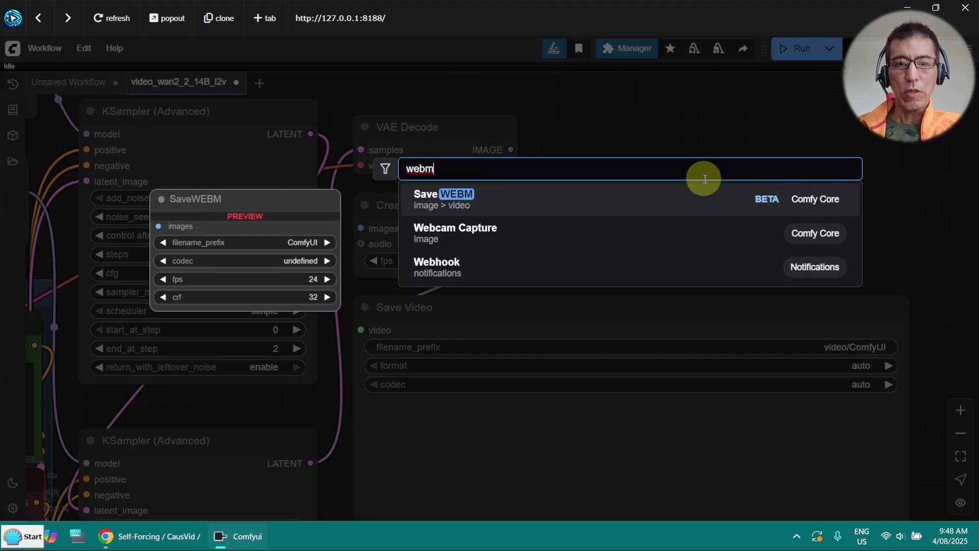
key(Return)
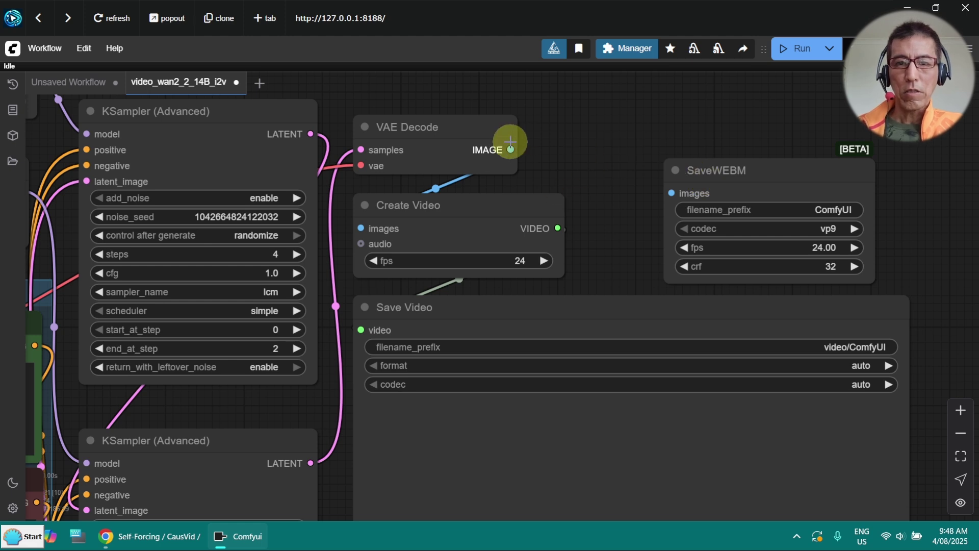
drag(510, 147, 672, 193)
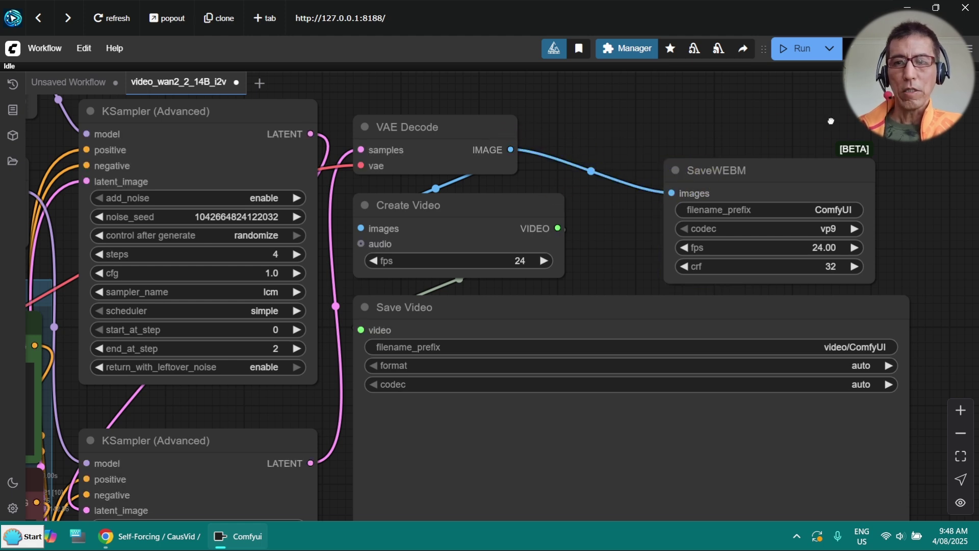
Set the SaveWEBM node to codec av1, fps 16 and crf 18.
drag(830, 123, 682, 125)
scroll(683, 125, up, 3)
scroll(647, 255, up, 5)
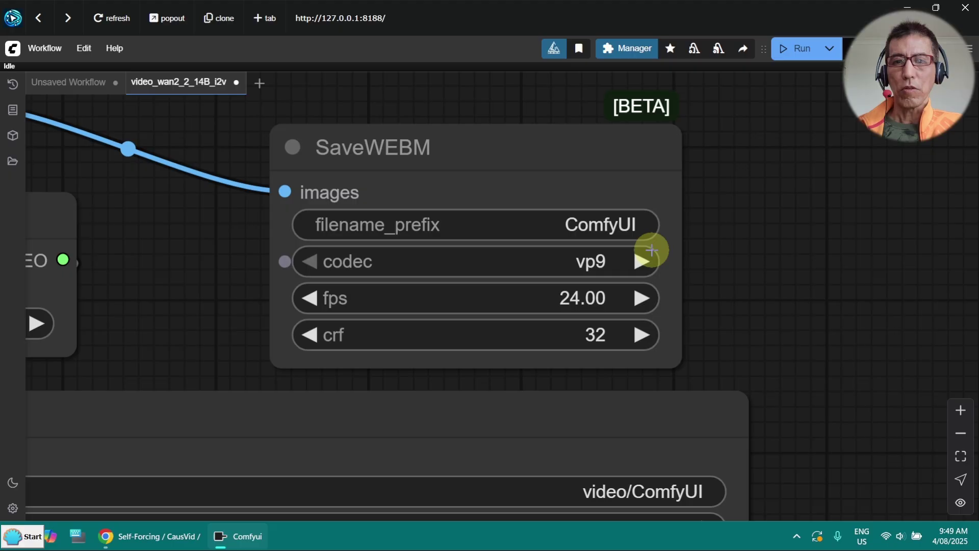
click(591, 263)
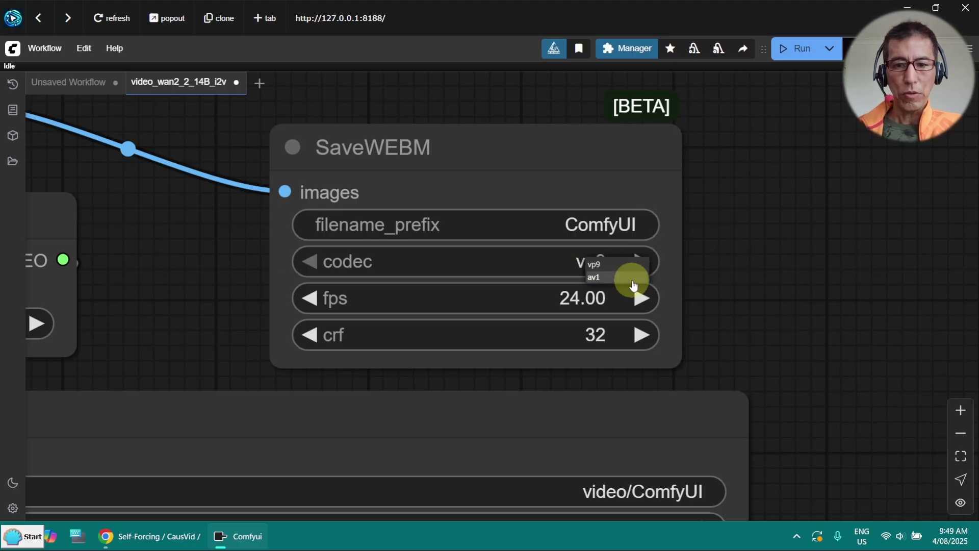
click(605, 279)
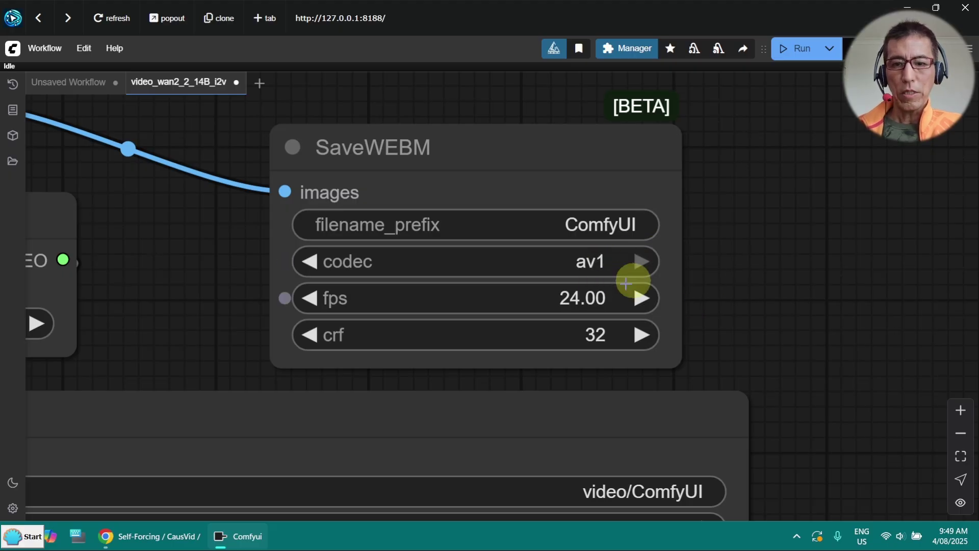
click(602, 295)
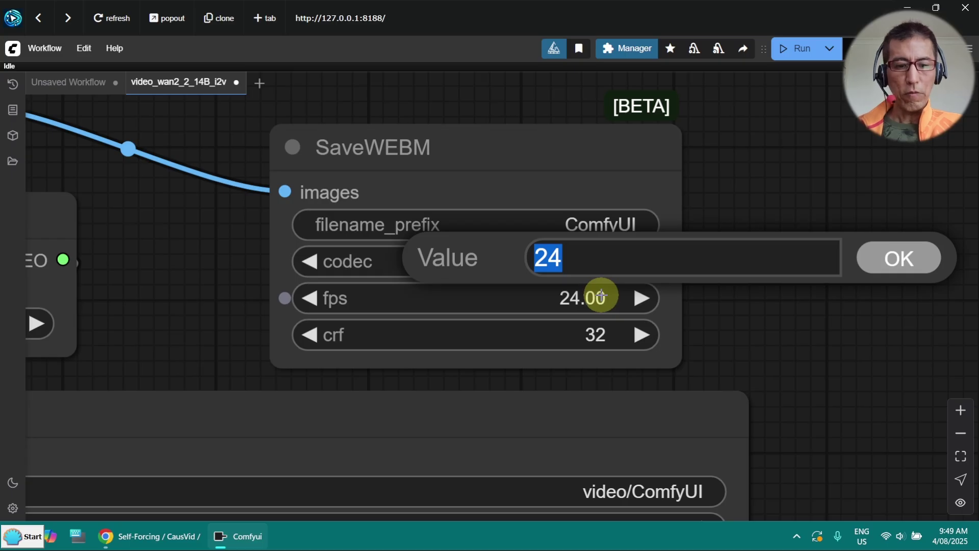
text(16)
key(Return)
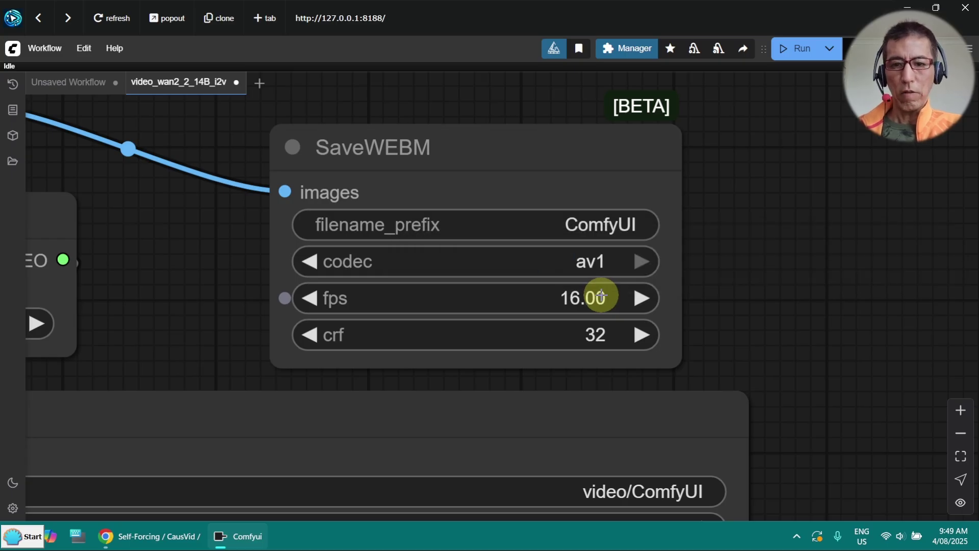
click(593, 338)
text(18)
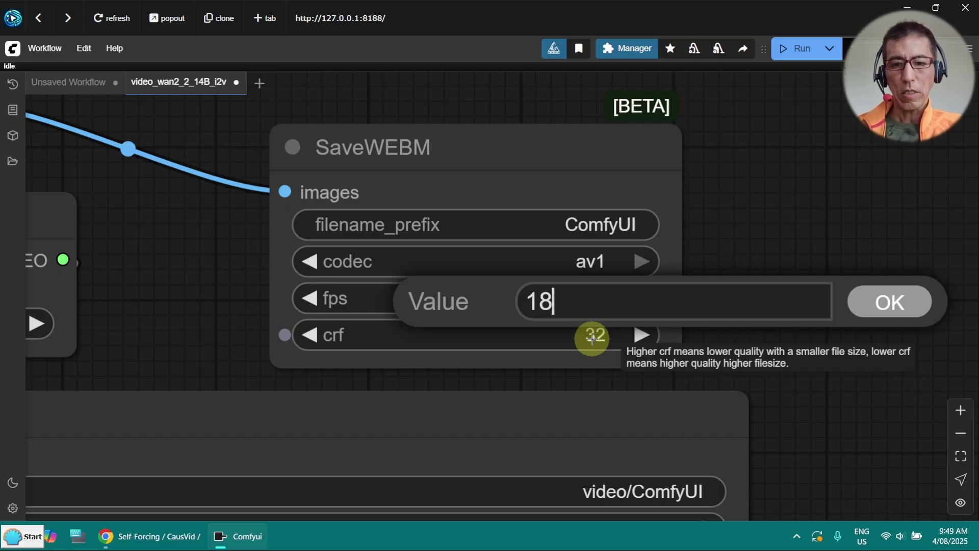
key(Return)
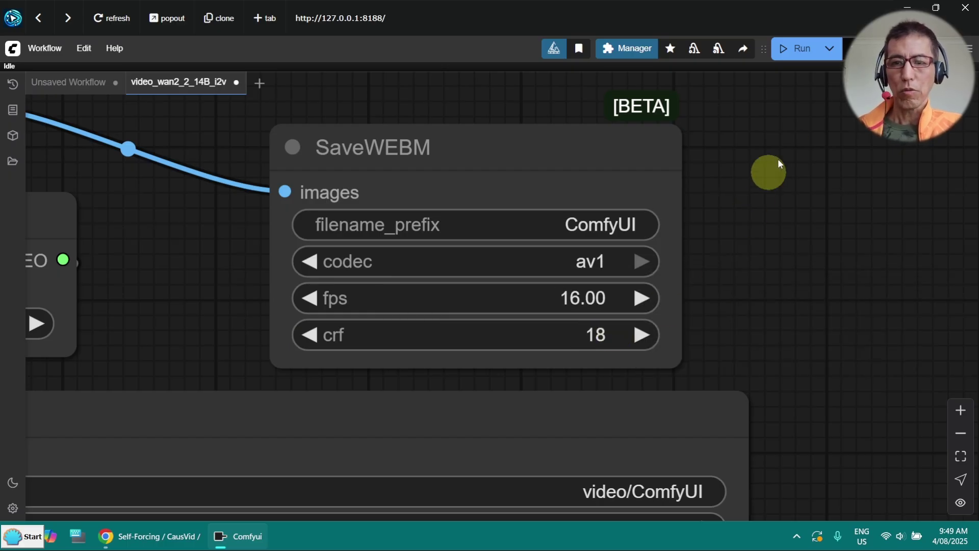
scroll(794, 163, down, 4)
drag(363, 269, 489, 179)
scroll(488, 182, down, 4)
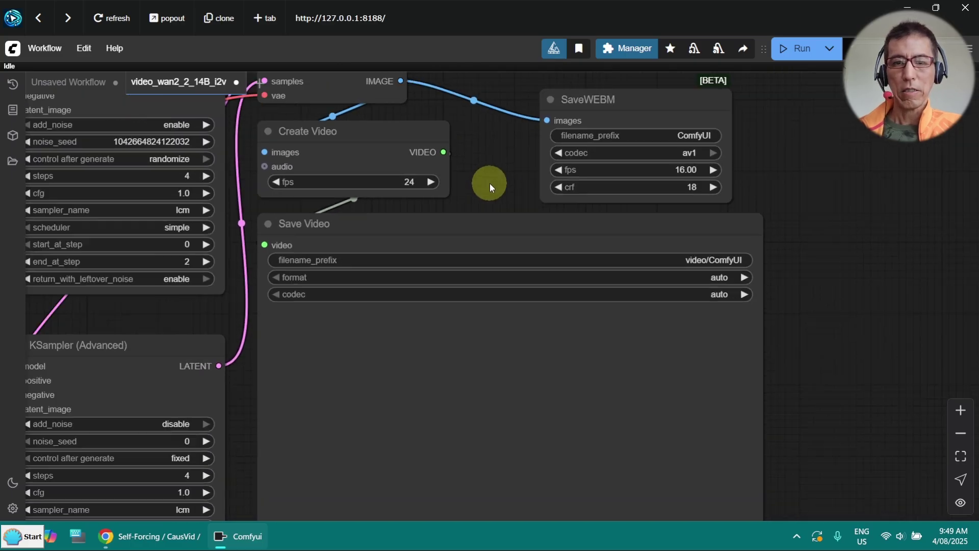
Bypass the Create Video node and the Save Video node with Ctrl+B.
drag(479, 154, 519, 209)
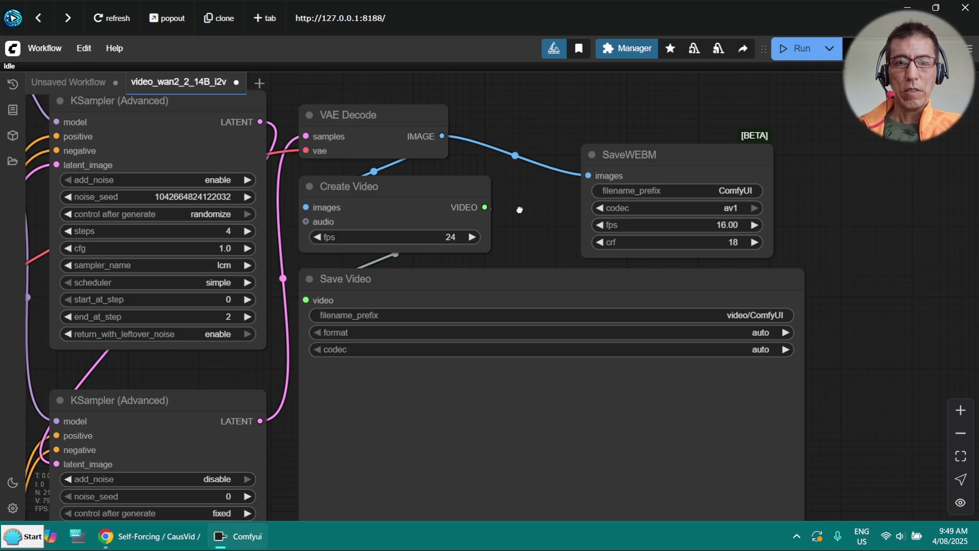
drag(332, 192, 356, 189)
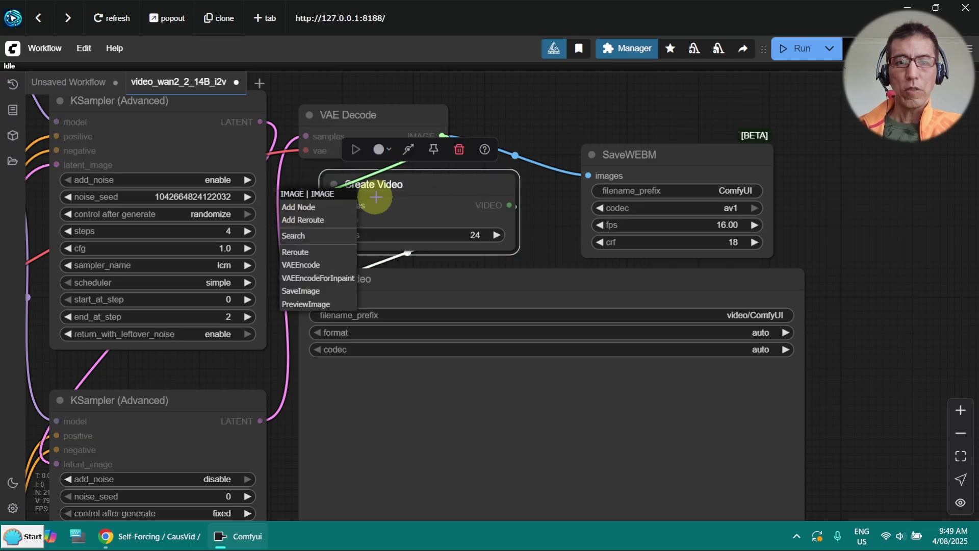
click(429, 180)
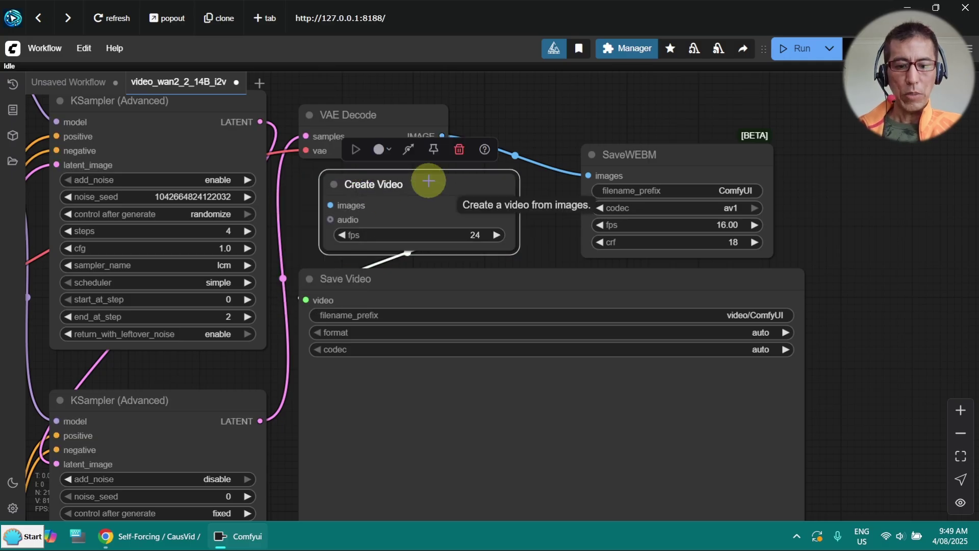
key(ctrl+b)
click(490, 286)
key(ctrl+b)
scroll(499, 286, down, 2)
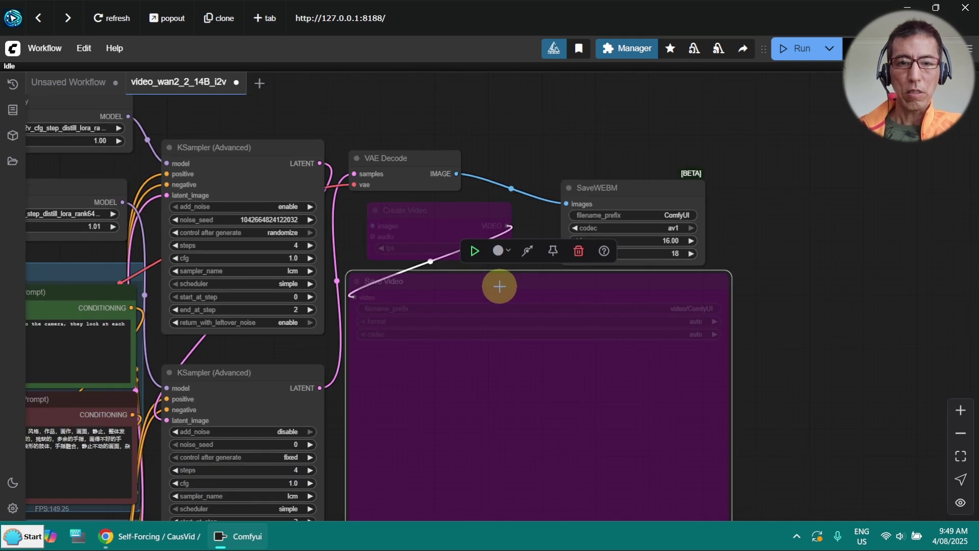
scroll(530, 357, down, 4)
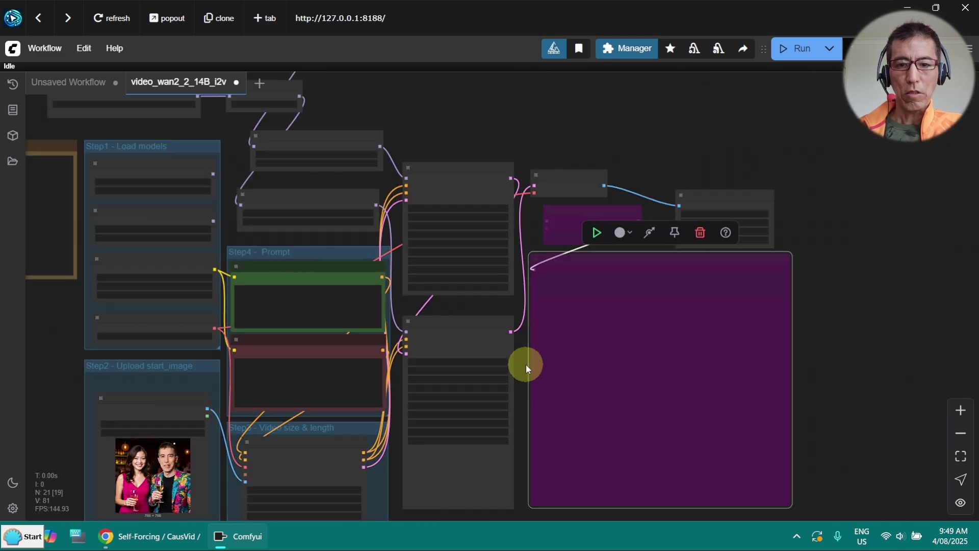
Change the WanImageToVideo height to 512 for a 512 × 512 output.
scroll(519, 374, up, 2)
drag(518, 374, 711, 271)
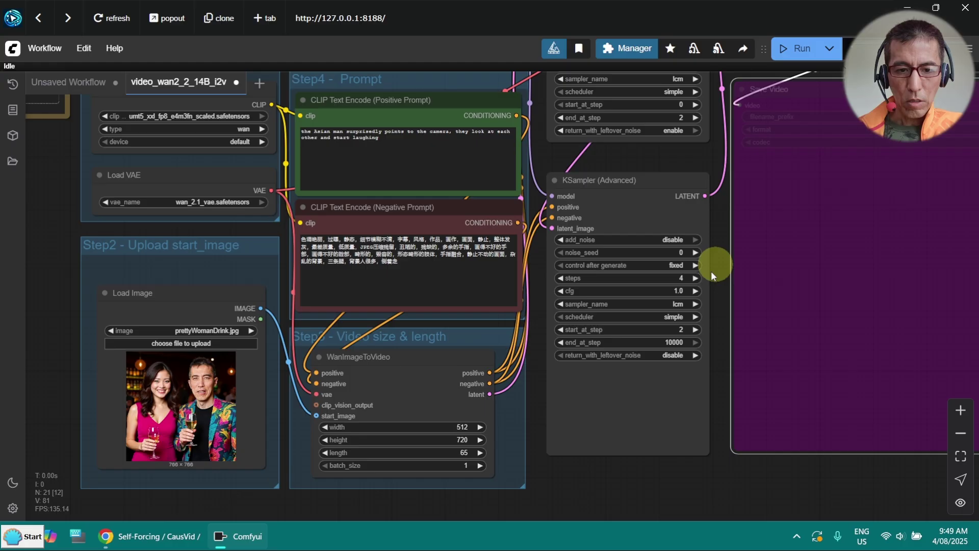
scroll(527, 478, up, 5)
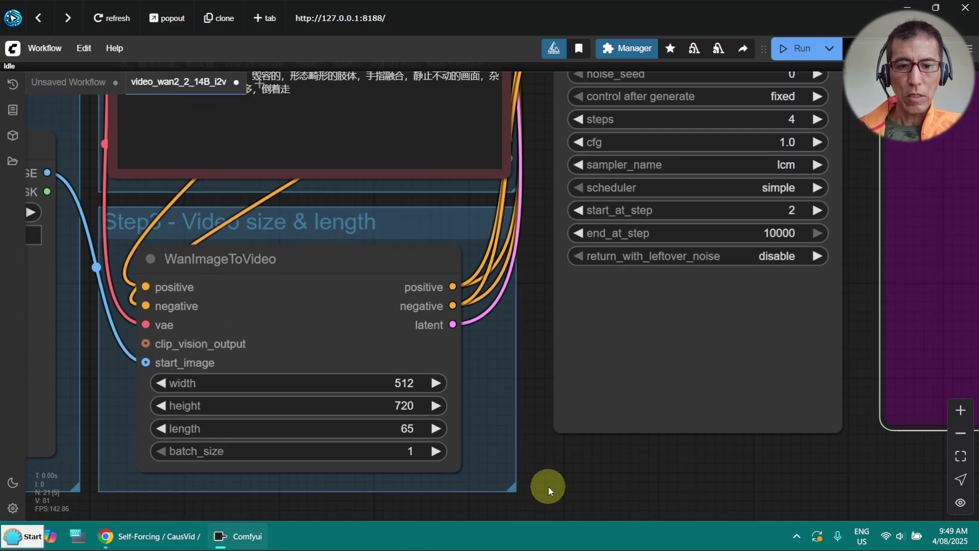
drag(549, 486, 628, 456)
click(484, 375)
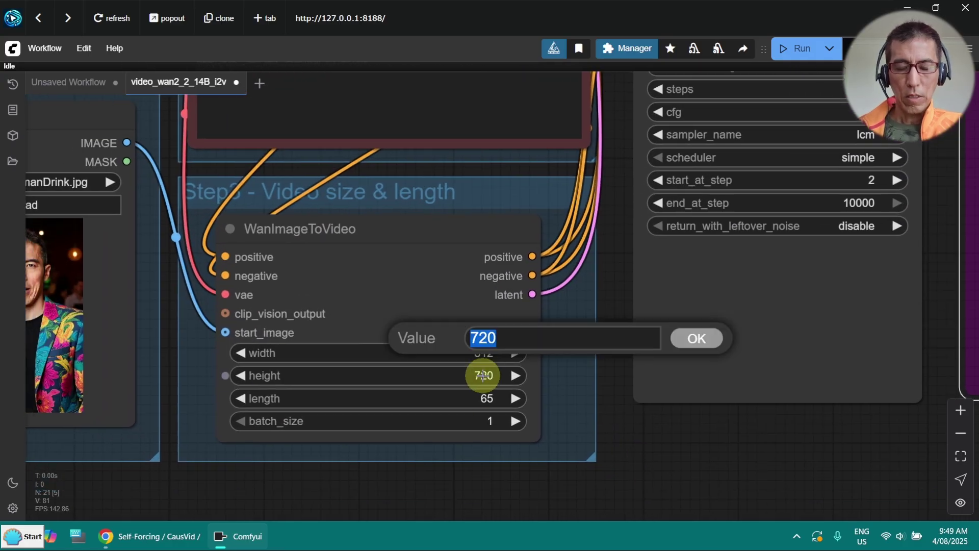
key(Return)
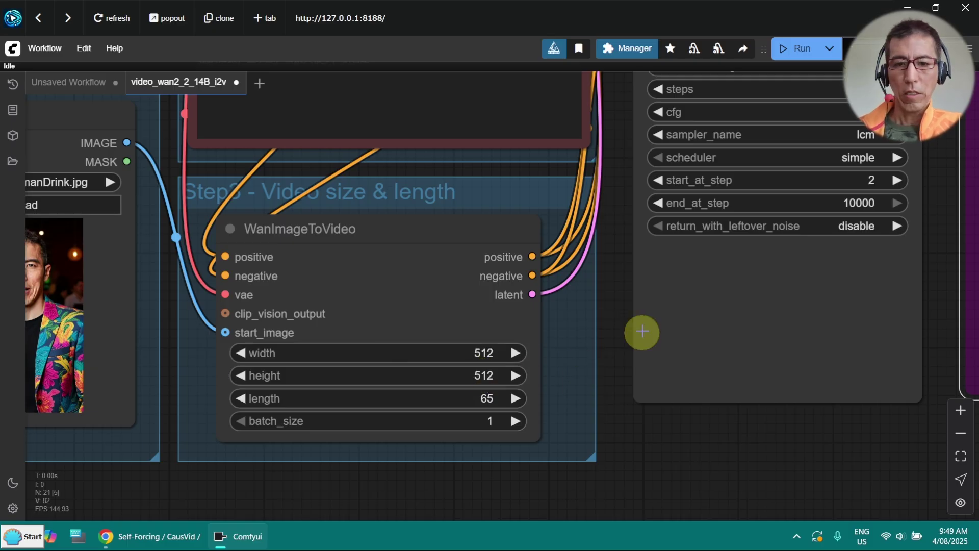
scroll(642, 333, down, 5)
scroll(644, 336, down, 1)
drag(644, 336, 705, 445)
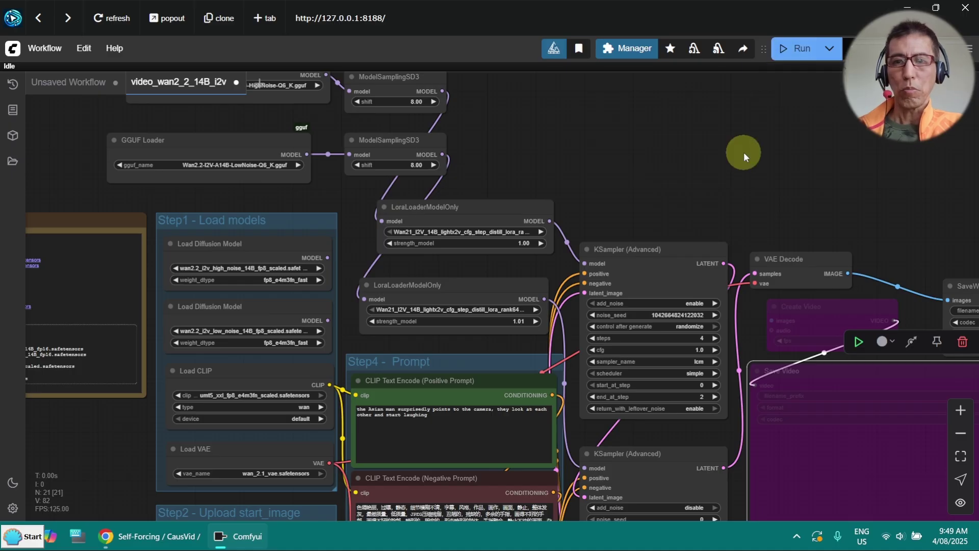
Look over the CLIP, diffusion model and LoRA loaders, then show the queue of two finished generations.
drag(744, 152, 714, 203)
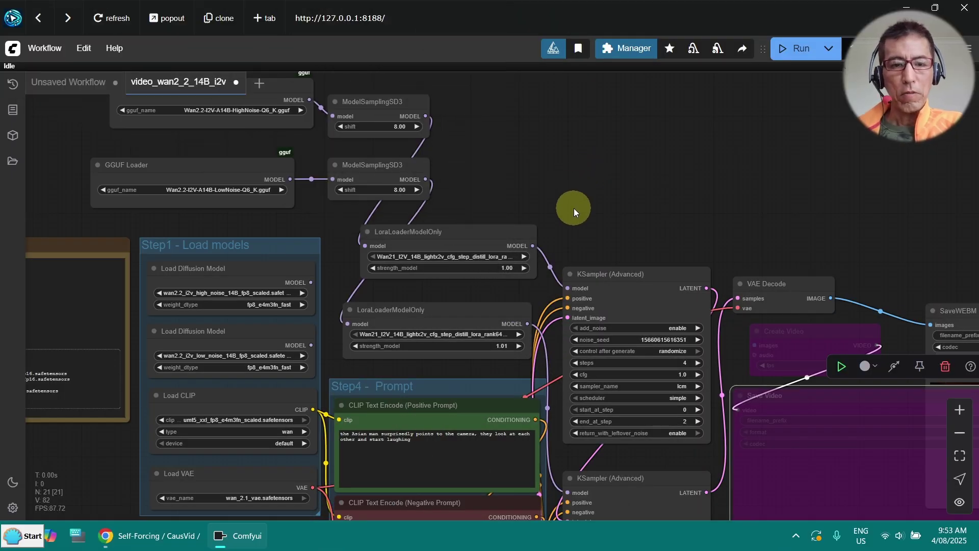
drag(574, 208, 711, 126)
scroll(339, 313, up, 1)
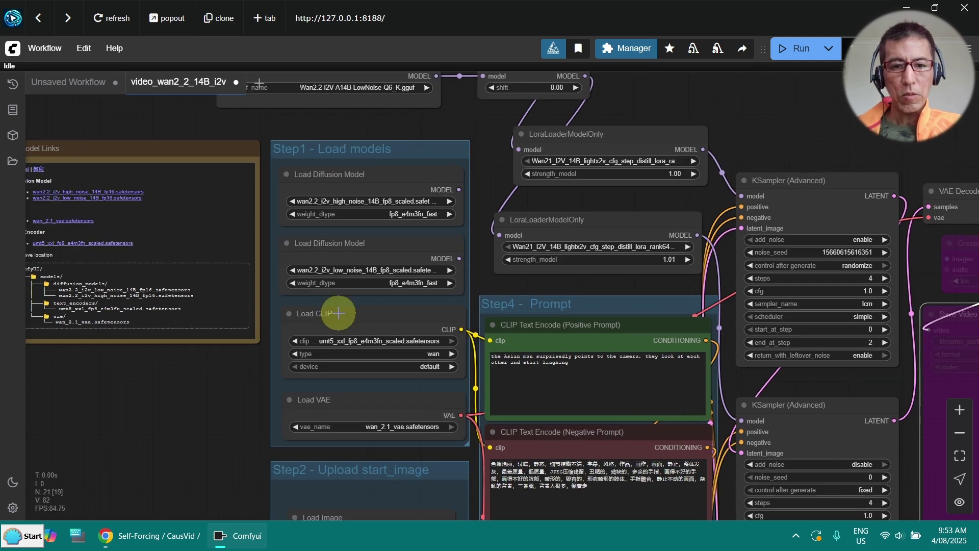
scroll(338, 313, up, 6)
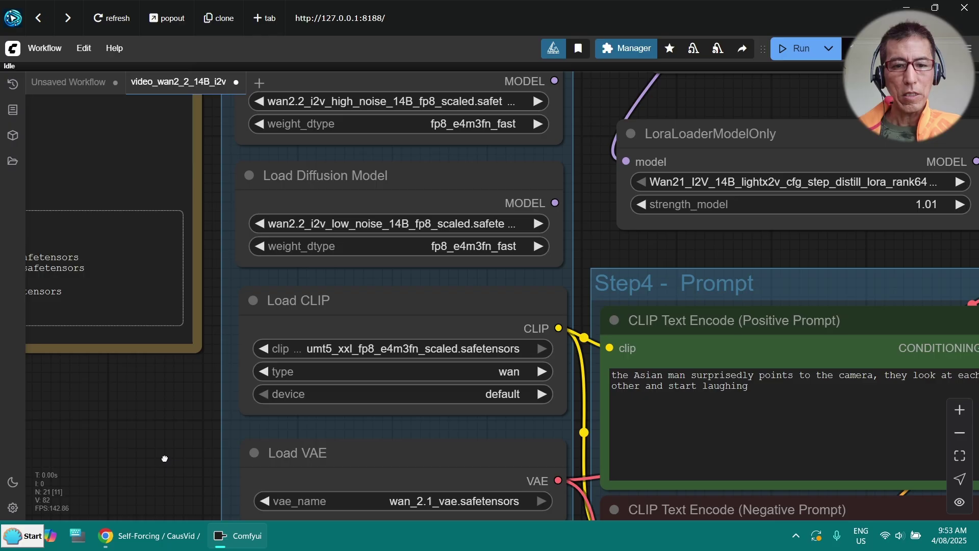
drag(164, 459, 144, 327)
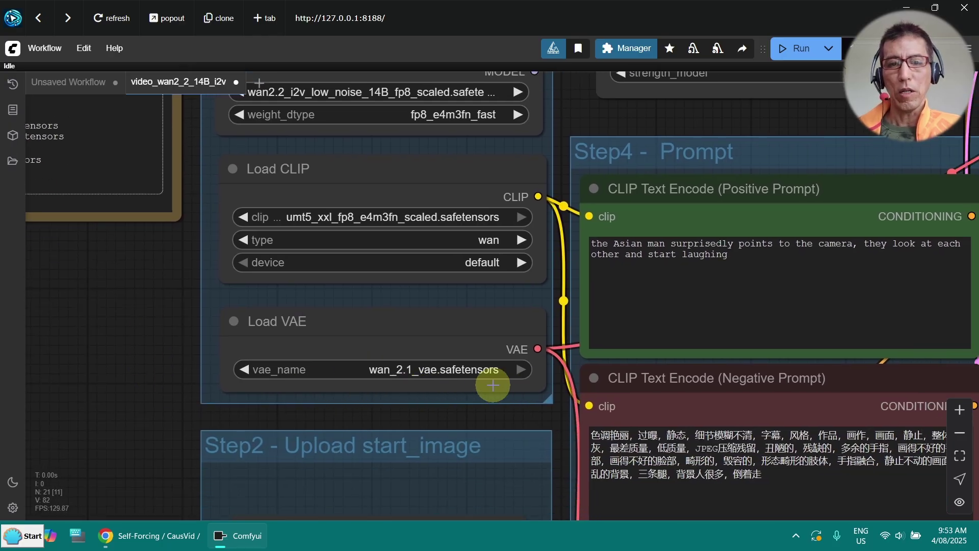
drag(161, 333, 140, 369)
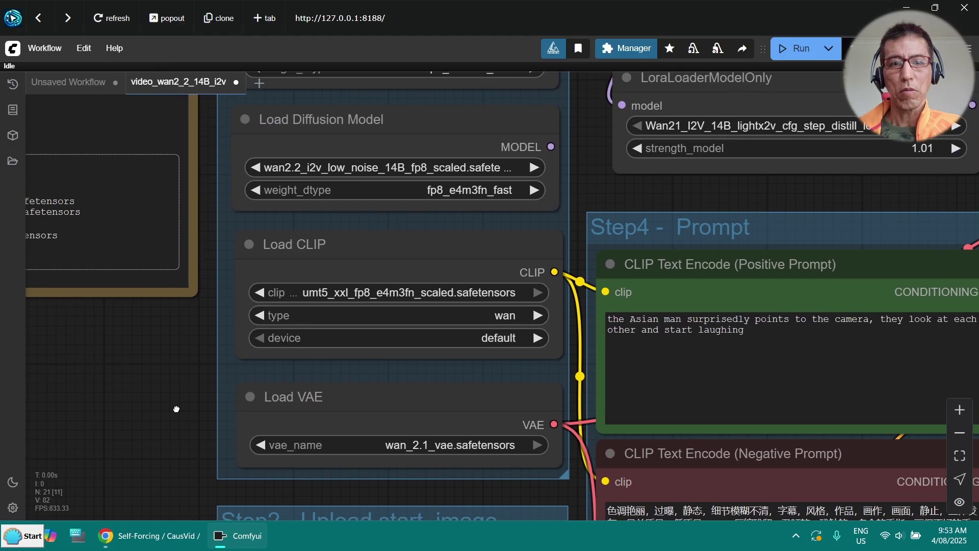
scroll(141, 368, up, 2)
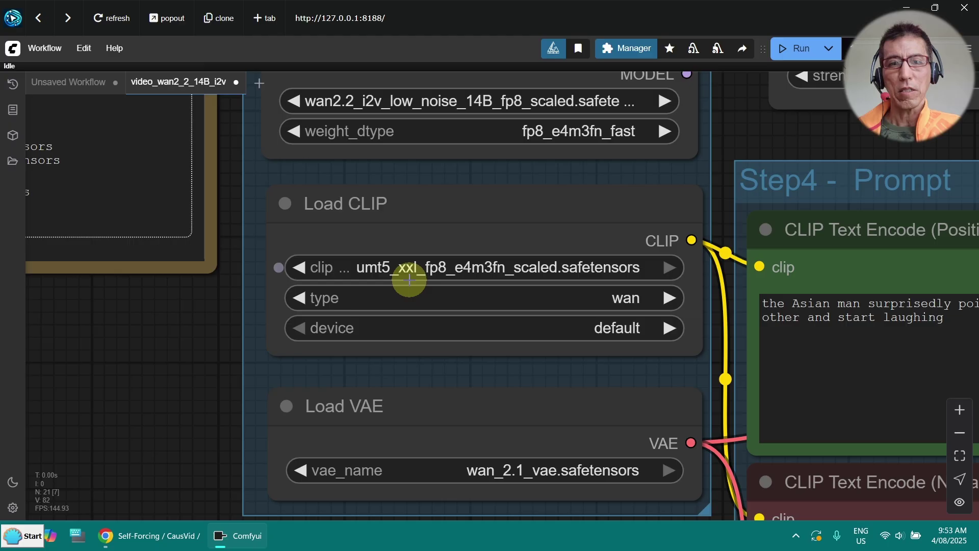
drag(199, 326, 78, 368)
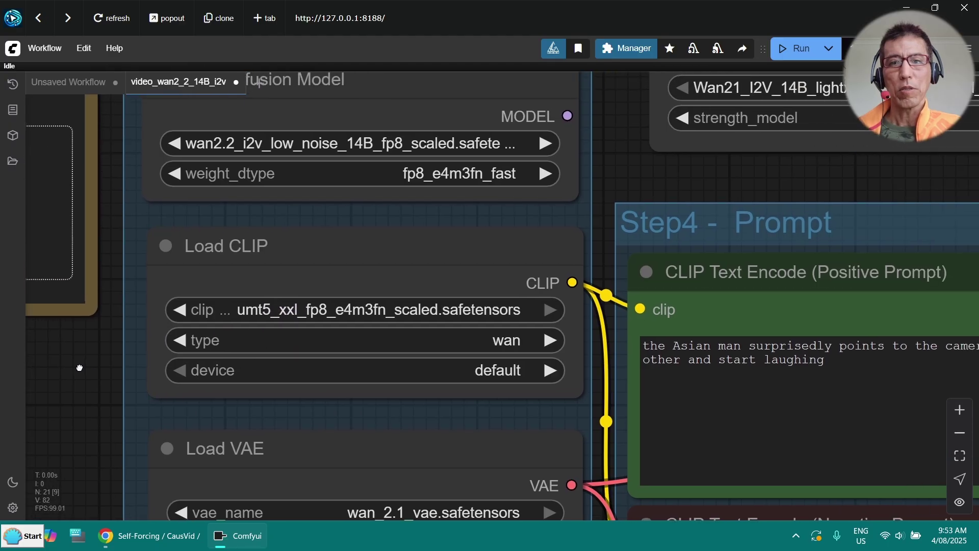
scroll(619, 176, down, 3)
drag(619, 177, 478, 279)
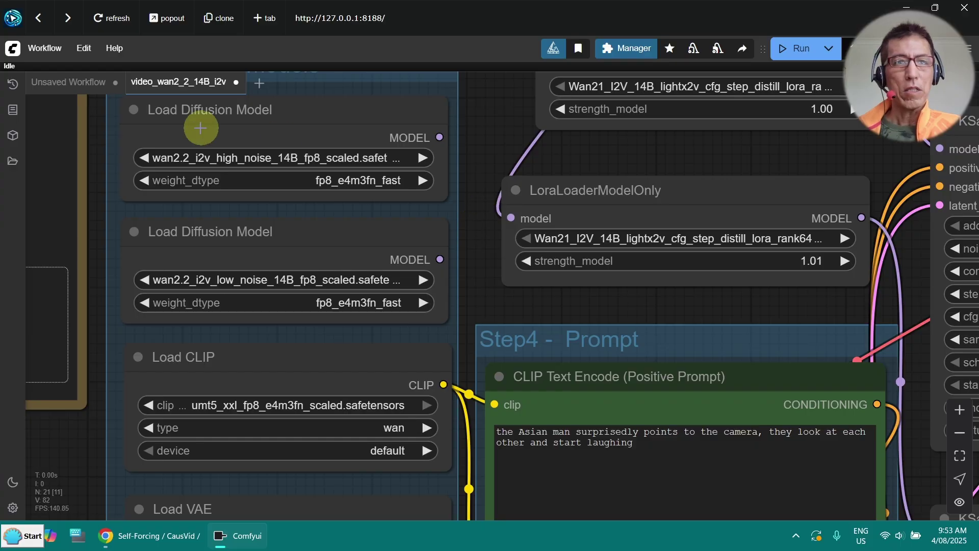
click(13, 85)
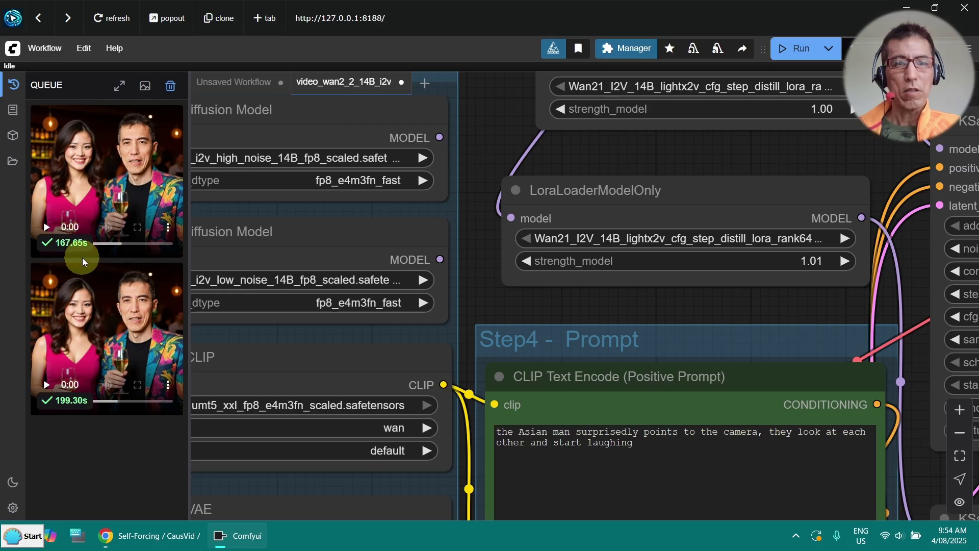
Close the queue panel and pan across to select the SaveWEBM node.
click(13, 85)
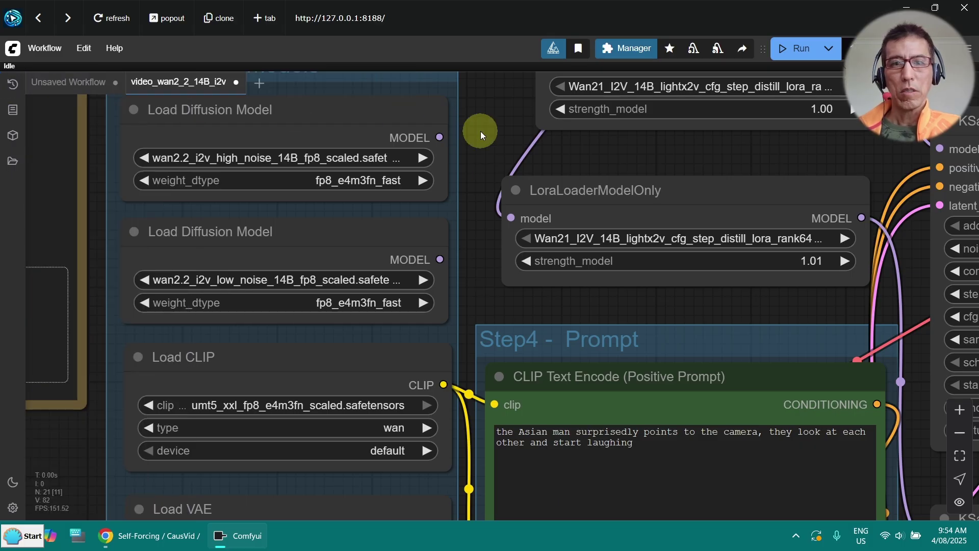
drag(497, 135, 229, 127)
scroll(577, 154, down, 8)
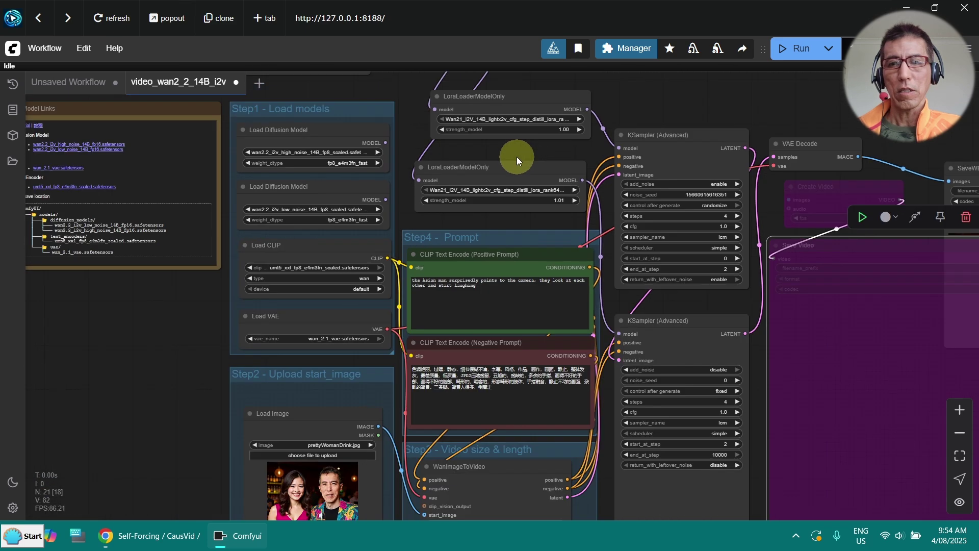
drag(909, 106, 506, 106)
click(580, 169)
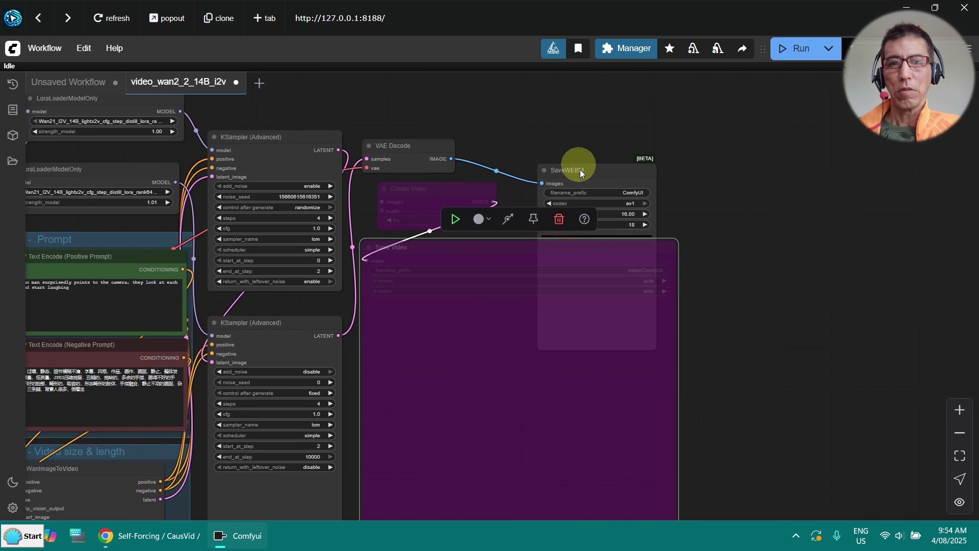
Play the generated 512 × 512 clip in the SaveWEBM preview, then minimize ComfyUI.
scroll(621, 323, up, 9)
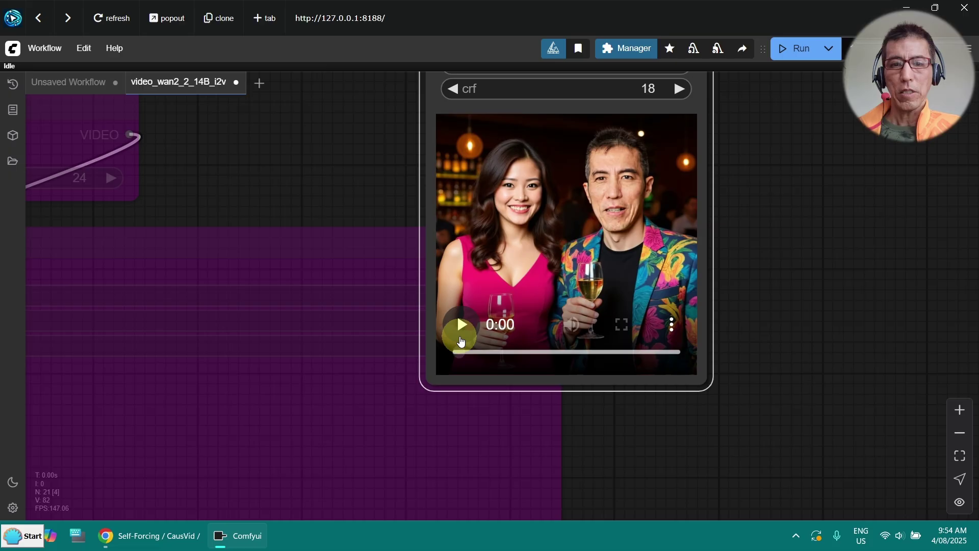
click(462, 325)
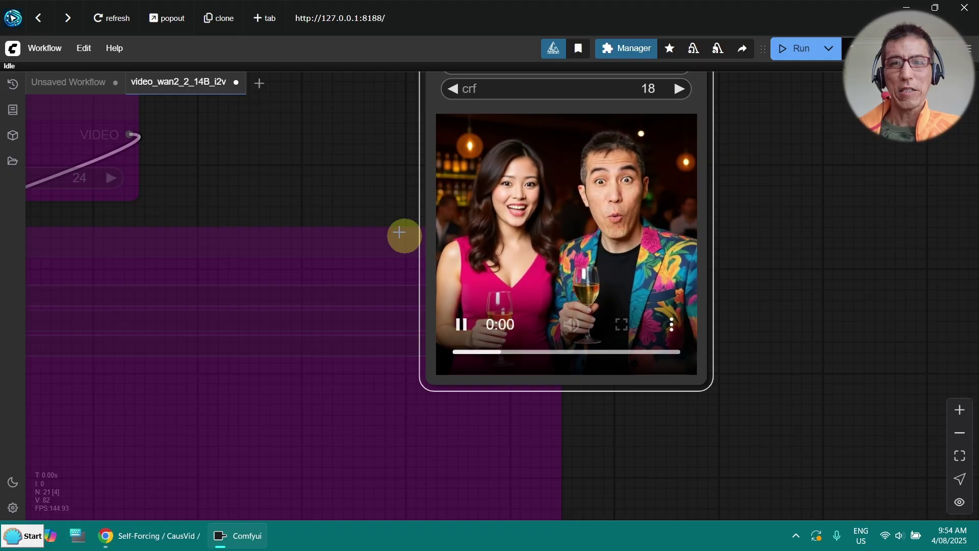
click(353, 194)
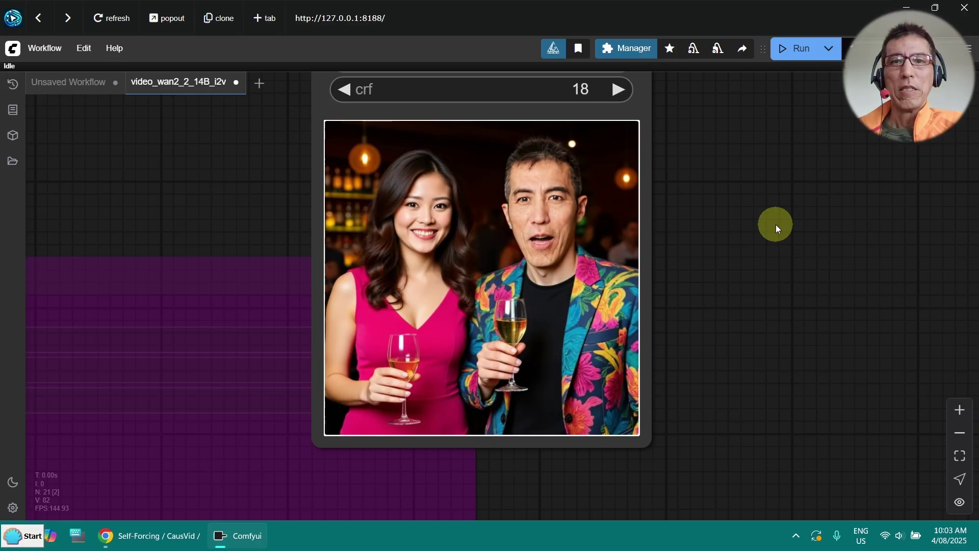
click(907, 8)
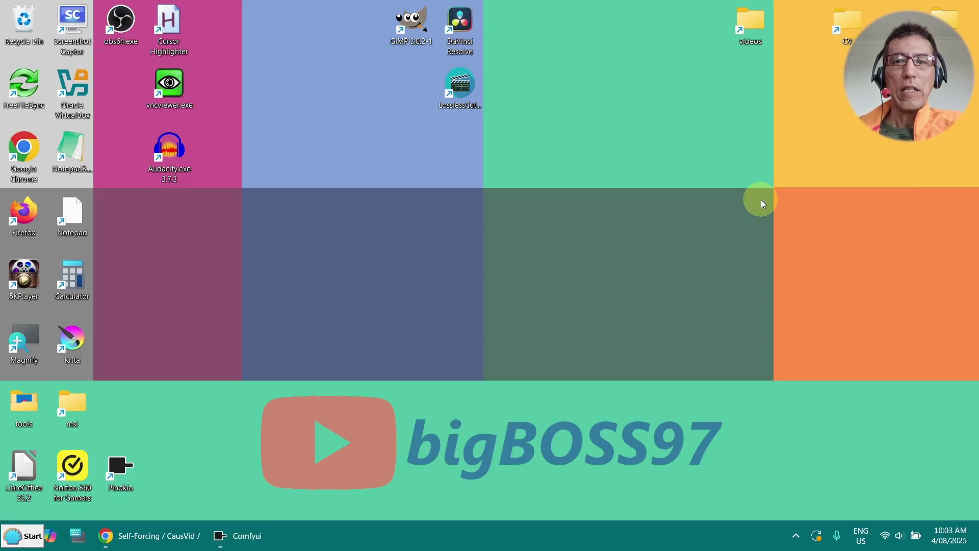